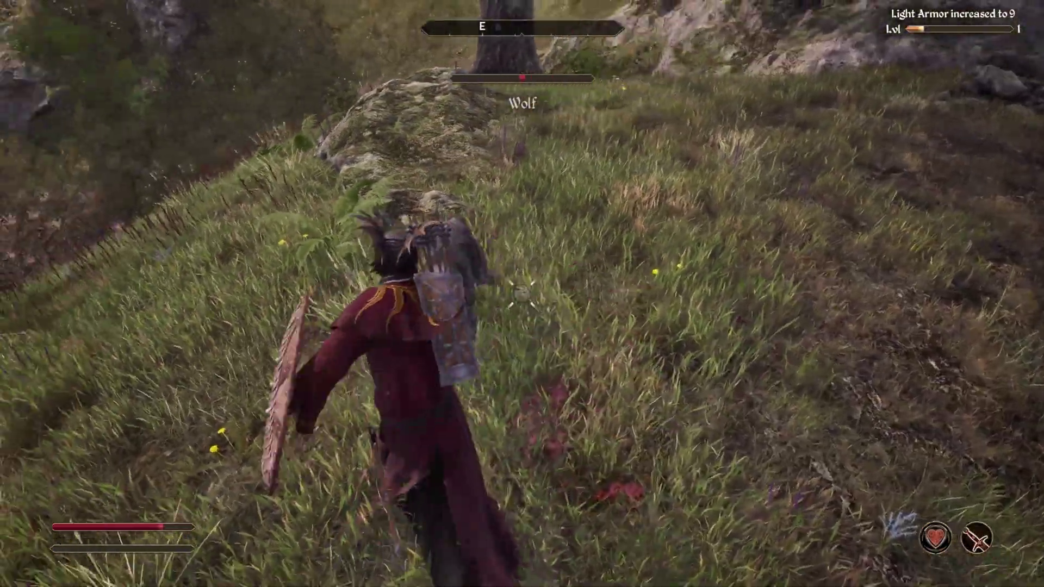
Kill the wolf, search its body, then run along the hillside above the river.
{"action": "left_click", "coordinate": [522, 293]}
{"action": "key", "text": "w"}
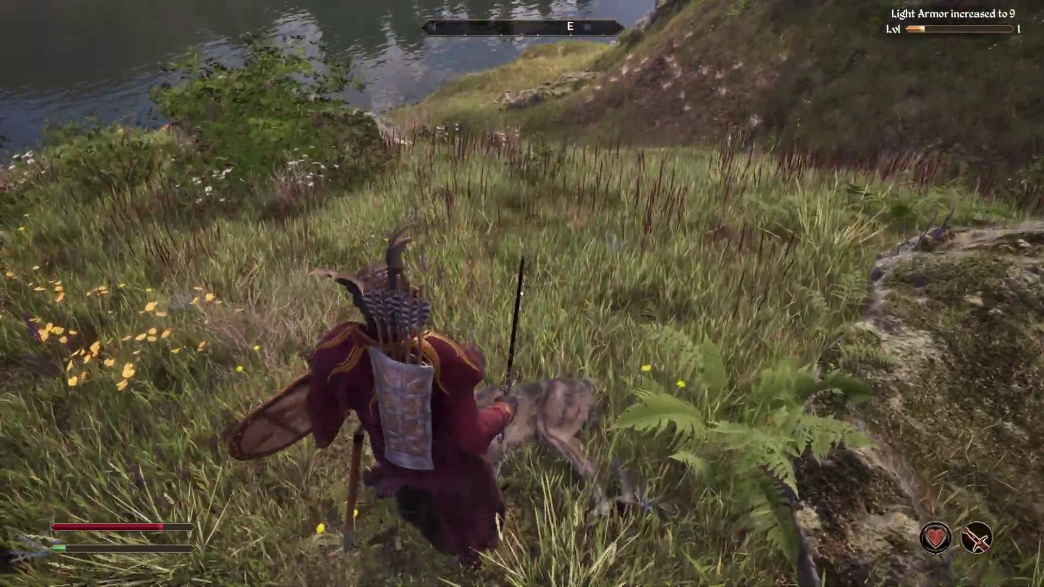
{"action": "key", "text": "e"}
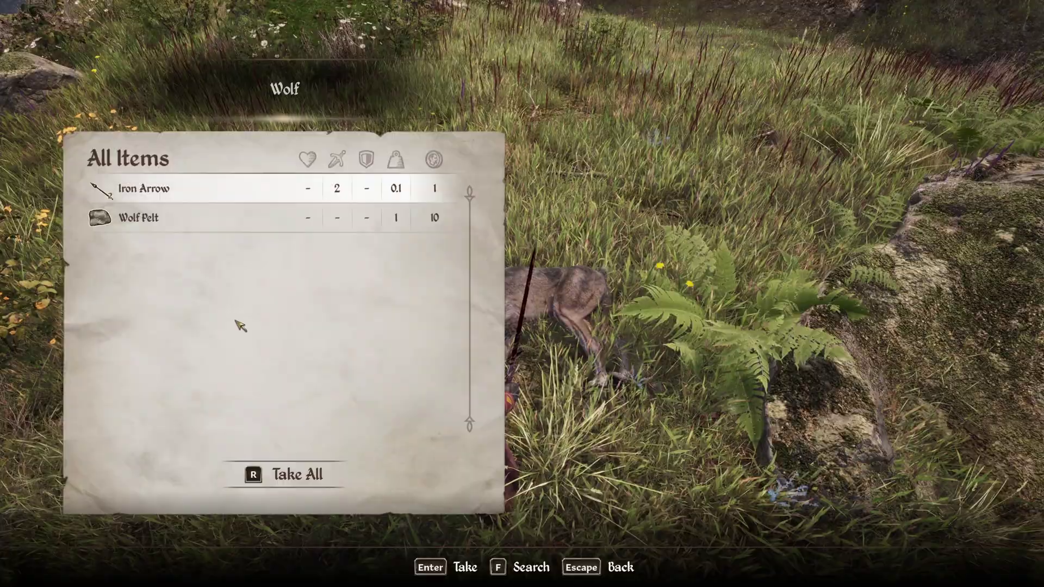
{"action": "key", "text": "Escape"}
{"action": "key", "text": "w"}
{"action": "key", "text": "w"}
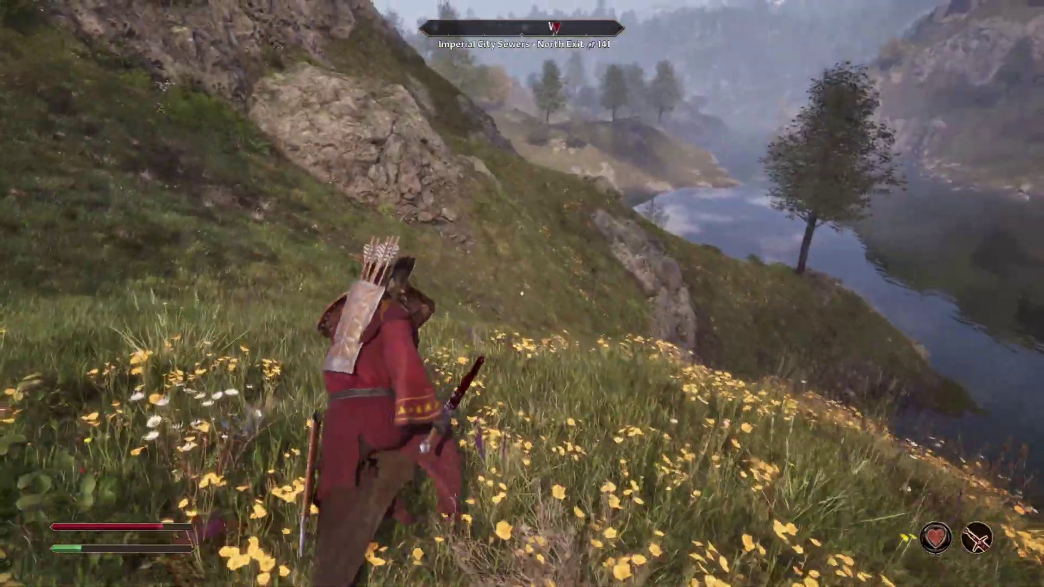
{"action": "key", "text": "w"}
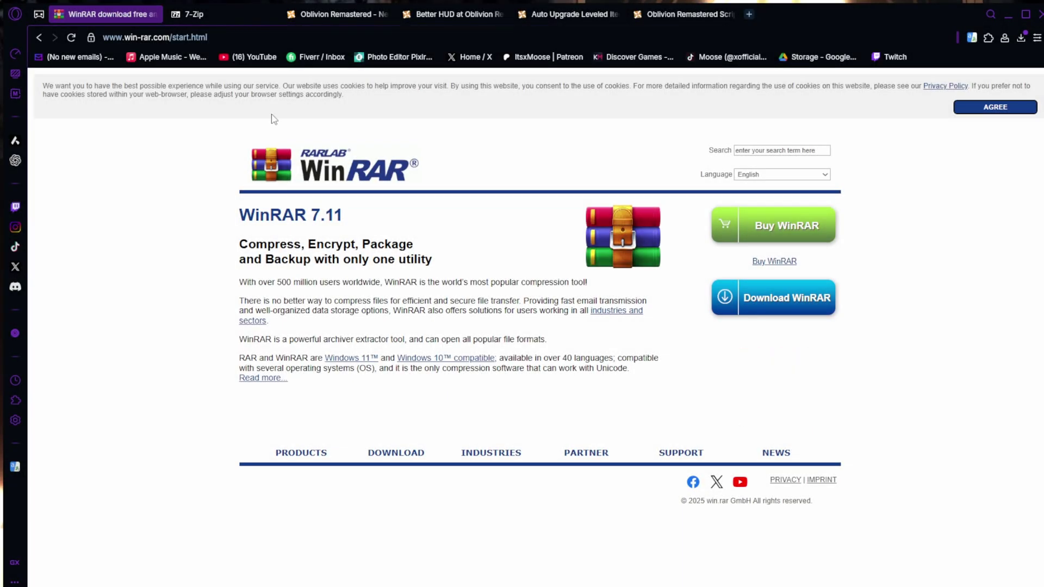
Close the WinRAR and 7-Zip download tabs in the browser.
{"action": "left_click", "coordinate": [234, 16]}
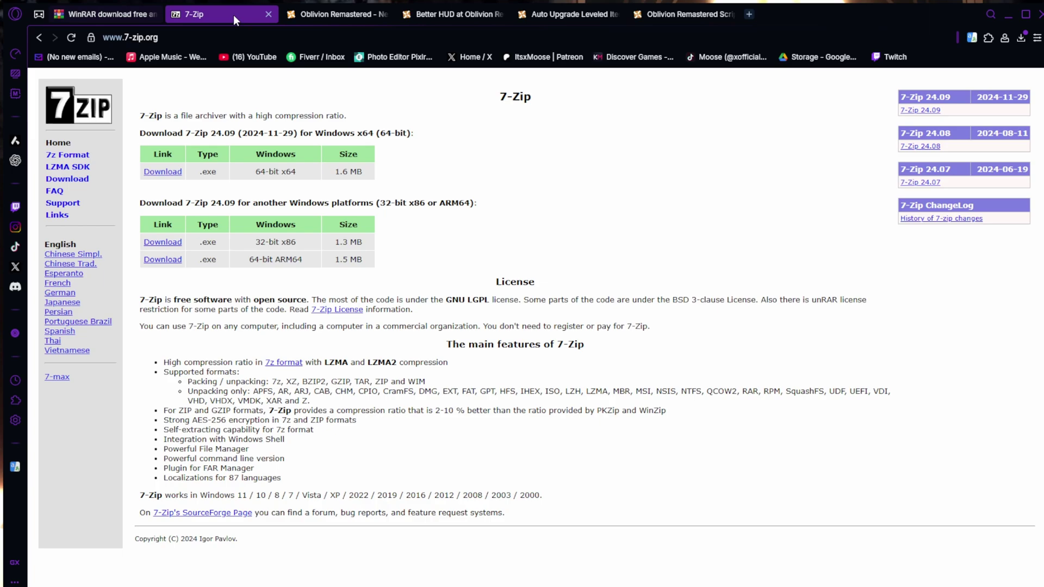
{"action": "left_click", "coordinate": [152, 14]}
{"action": "left_click", "coordinate": [152, 14]}
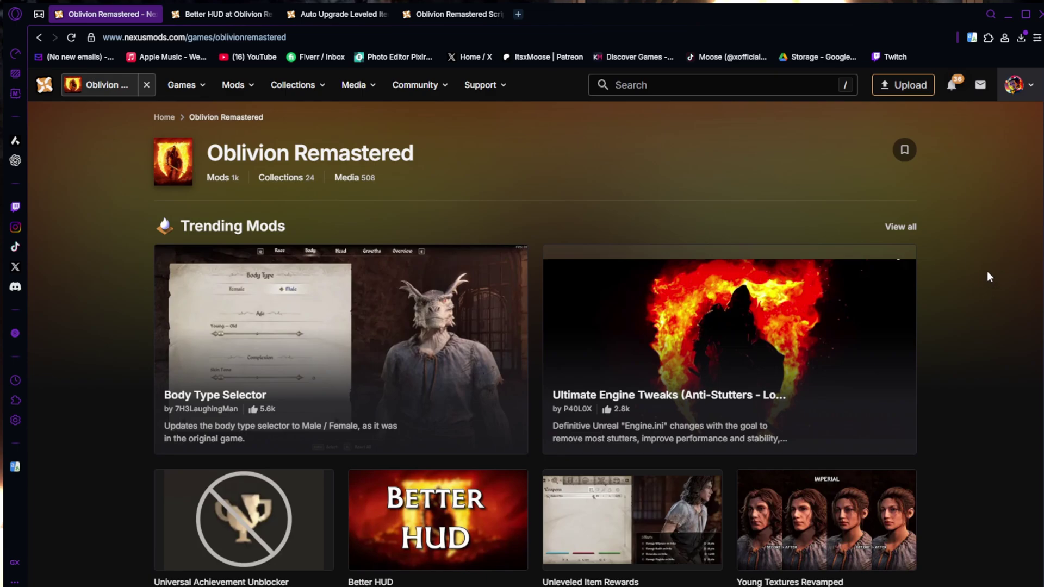
Preview the Auto Upgrade Leveled Items main file, showing AutoUpgradeRewards.esp.
{"action": "left_click", "coordinate": [242, 13]}
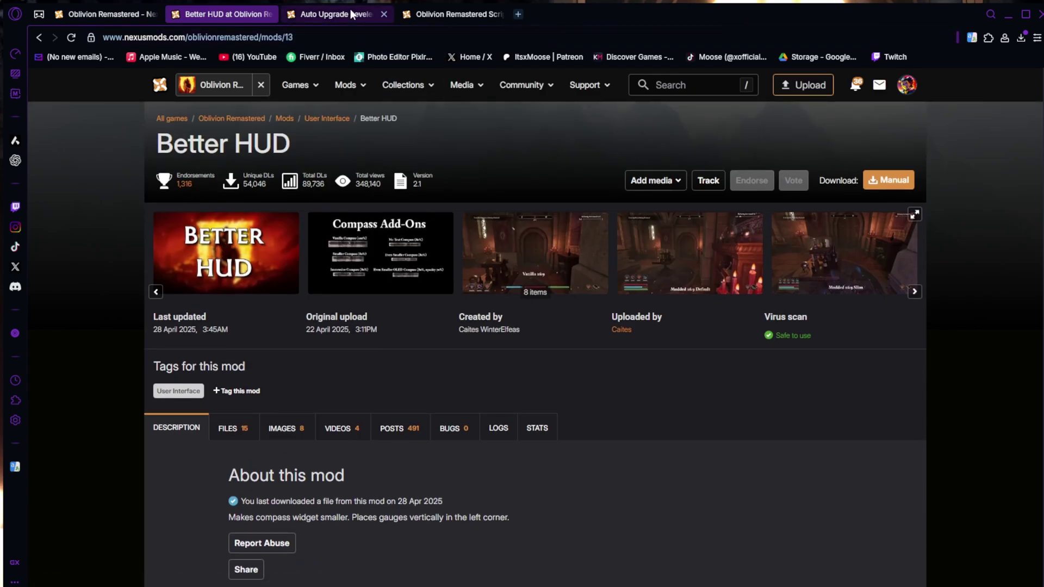
{"action": "left_click", "coordinate": [351, 14]}
{"action": "left_click_drag", "start_coordinate": [305, 267], "coordinate": [441, 275]}
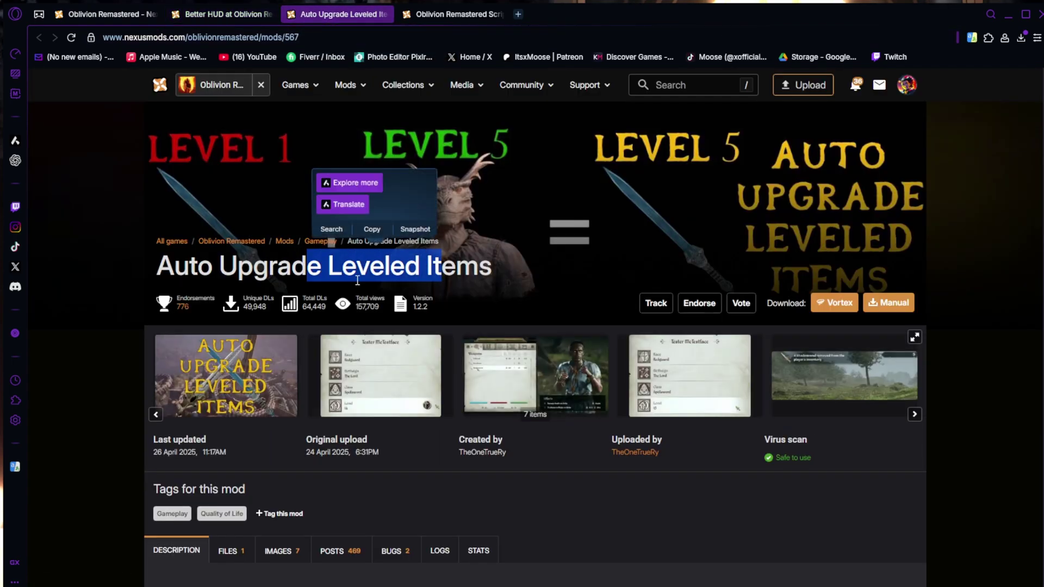
{"action": "scroll", "coordinate": [357, 280], "scroll_direction": "down", "scroll_amount": 4}
{"action": "left_click", "coordinate": [232, 371]}
{"action": "scroll", "coordinate": [261, 391], "scroll_direction": "down", "scroll_amount": 3}
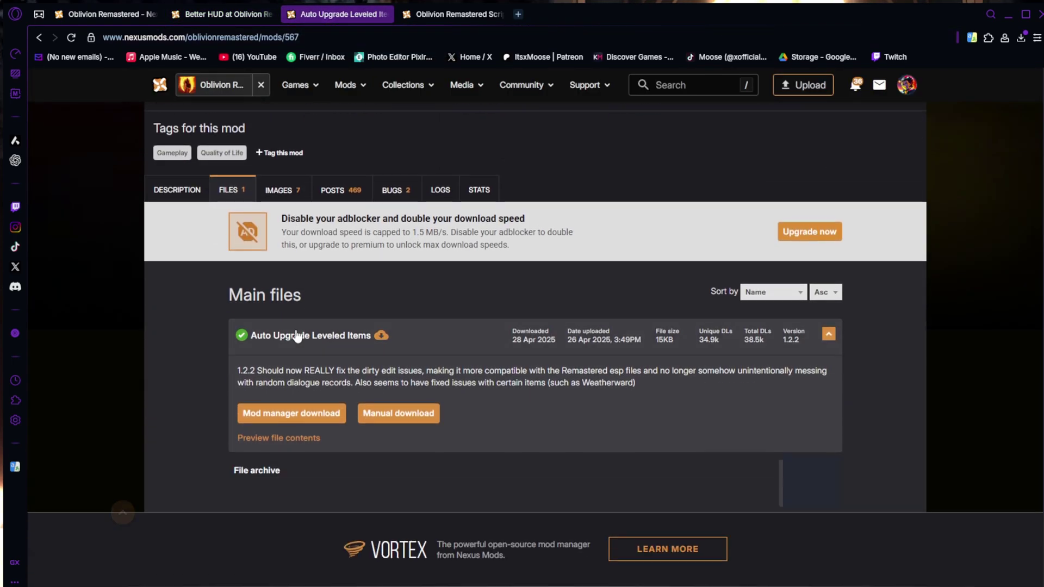
{"action": "left_click", "coordinate": [289, 439]}
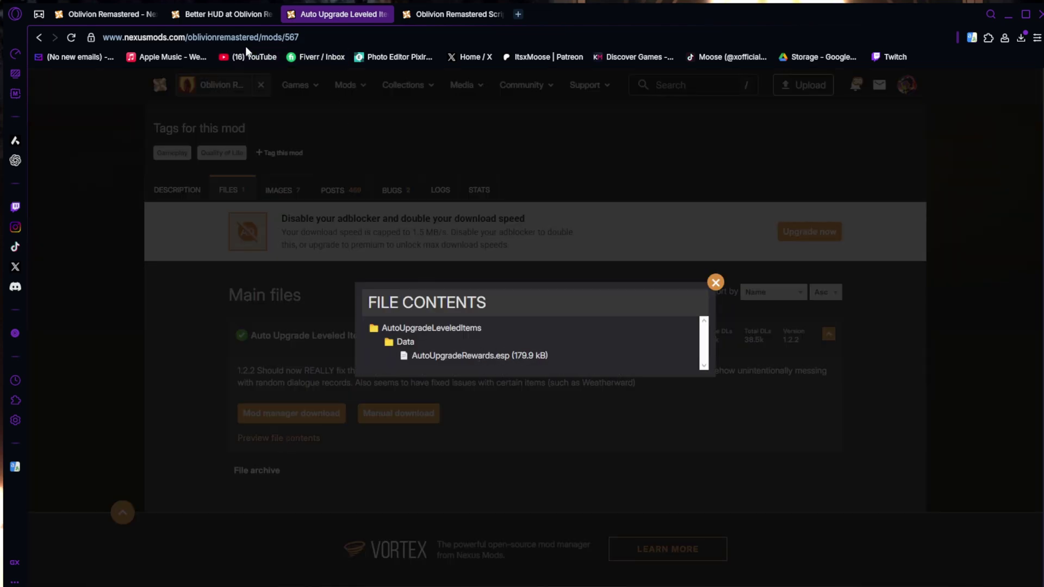
Preview the Better HUD Default Size file's pak, ucas and utoc contents, then close the preview.
{"action": "left_click", "coordinate": [229, 14]}
{"action": "scroll", "coordinate": [233, 316], "scroll_direction": "down", "scroll_amount": 2}
{"action": "left_click", "coordinate": [233, 320]}
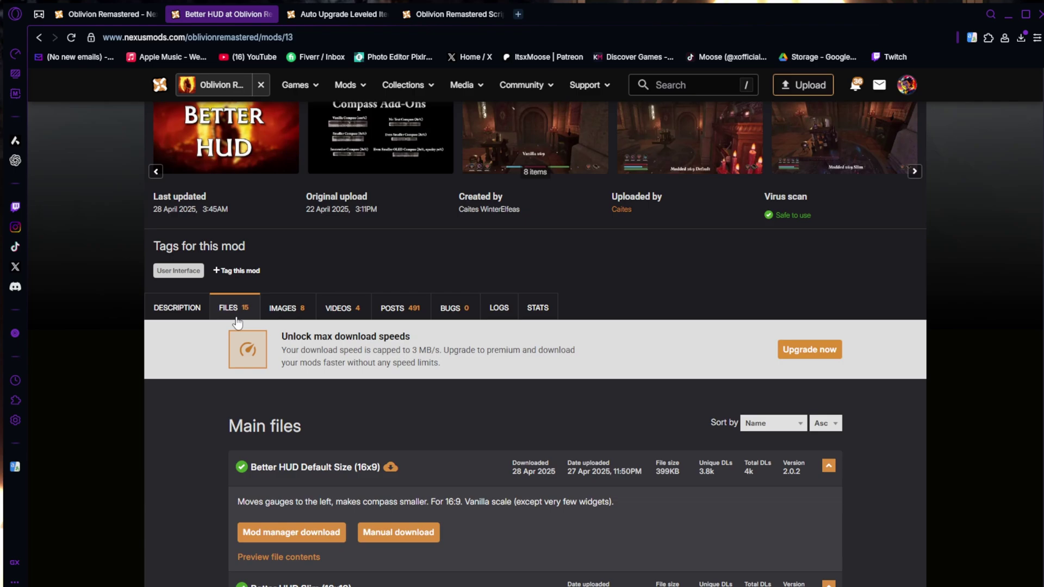
{"action": "scroll", "coordinate": [237, 323], "scroll_direction": "down", "scroll_amount": 3}
{"action": "left_click", "coordinate": [296, 375]}
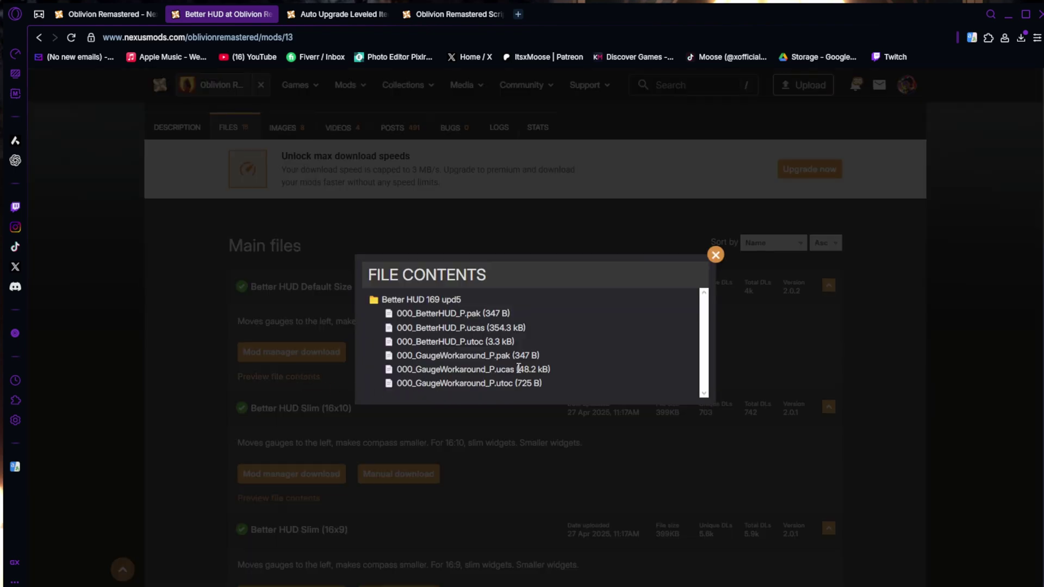
{"action": "left_click", "coordinate": [715, 256]}
On the OBSE64 Script Extender page, expand Requirements to see which mods require it.
{"action": "scroll", "coordinate": [453, 265], "scroll_direction": "up", "scroll_amount": 5}
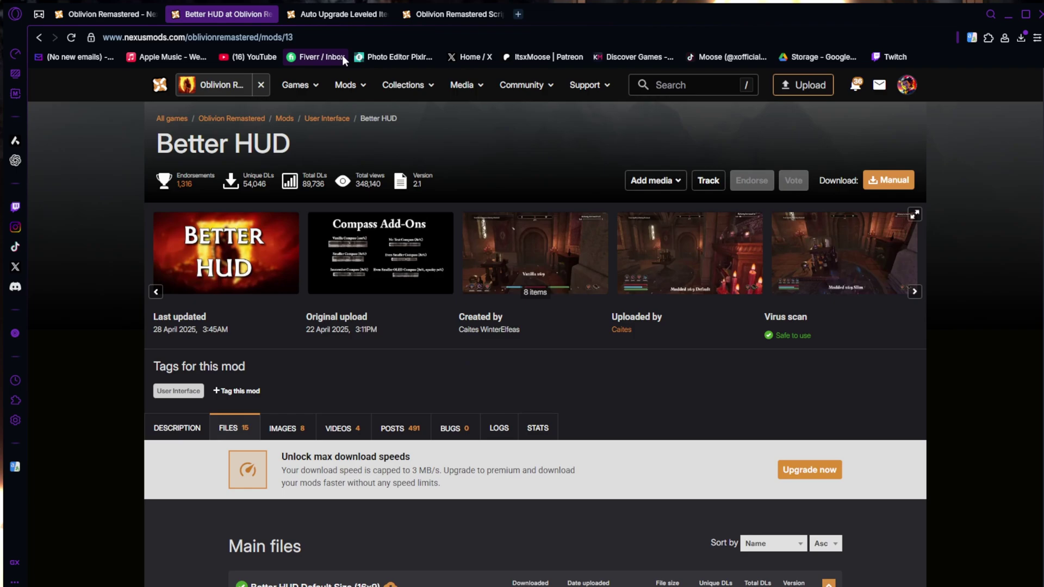
{"action": "left_click", "coordinate": [457, 14]}
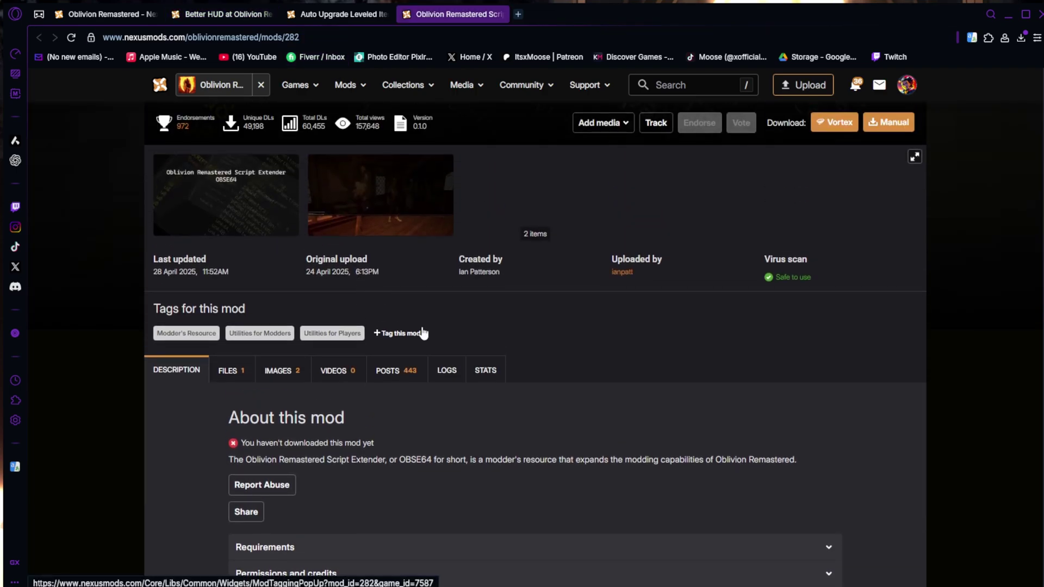
{"action": "scroll", "coordinate": [424, 432], "scroll_direction": "up", "scroll_amount": 3}
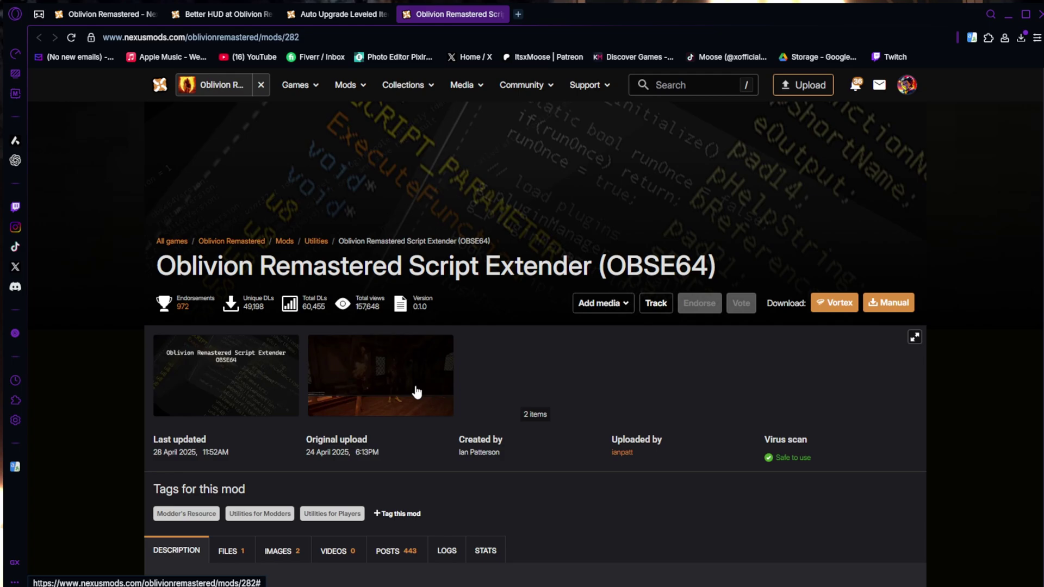
{"action": "scroll", "coordinate": [353, 398], "scroll_direction": "down", "scroll_amount": 4}
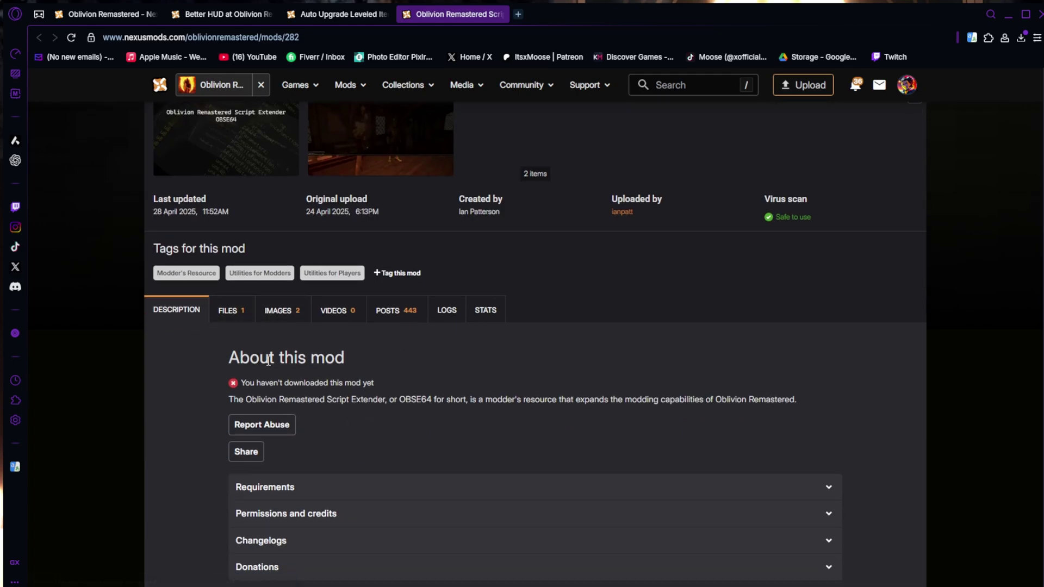
{"action": "scroll", "coordinate": [348, 380], "scroll_direction": "down", "scroll_amount": 2}
{"action": "left_click", "coordinate": [280, 365]}
{"action": "scroll", "coordinate": [282, 326], "scroll_direction": "down", "scroll_amount": 3}
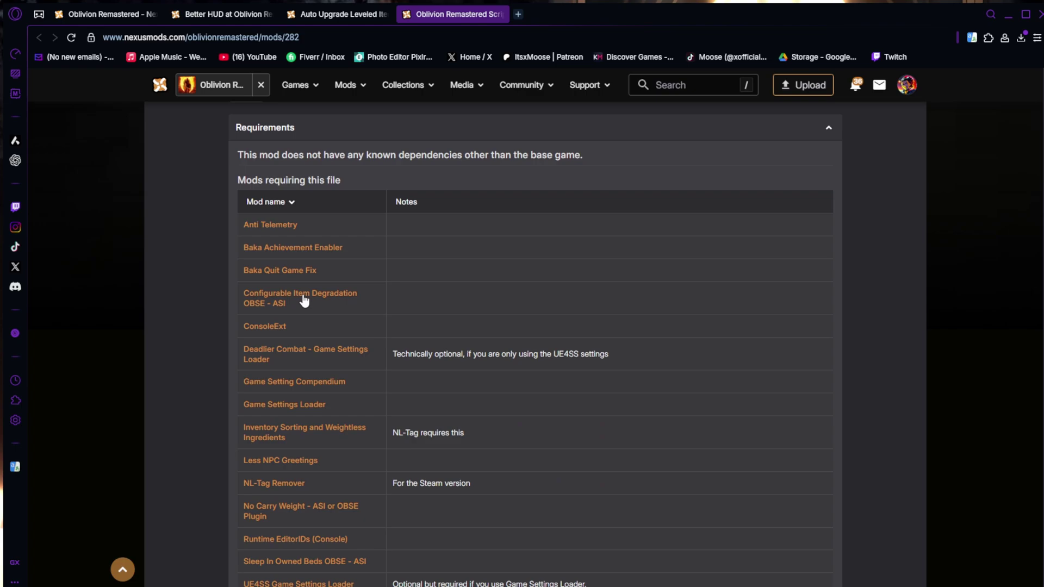
{"action": "scroll", "coordinate": [283, 271], "scroll_direction": "down", "scroll_amount": 3}
{"action": "scroll", "coordinate": [285, 404], "scroll_direction": "up", "scroll_amount": 3}
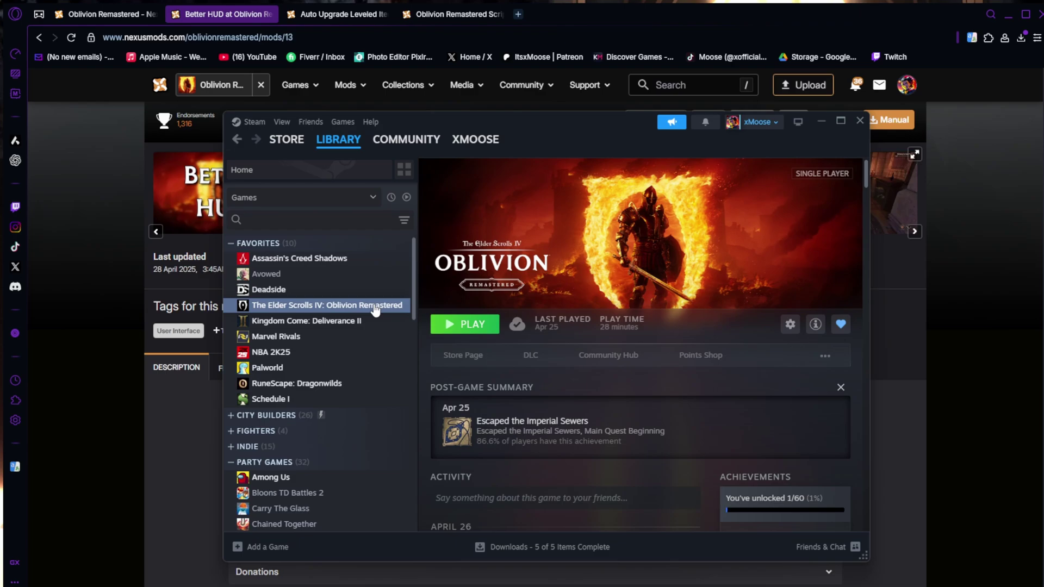
Browse Oblivion Remastered's Steam install folder via Manage, close it, and bring up the Xbox app.
{"action": "right_click", "coordinate": [374, 308]}
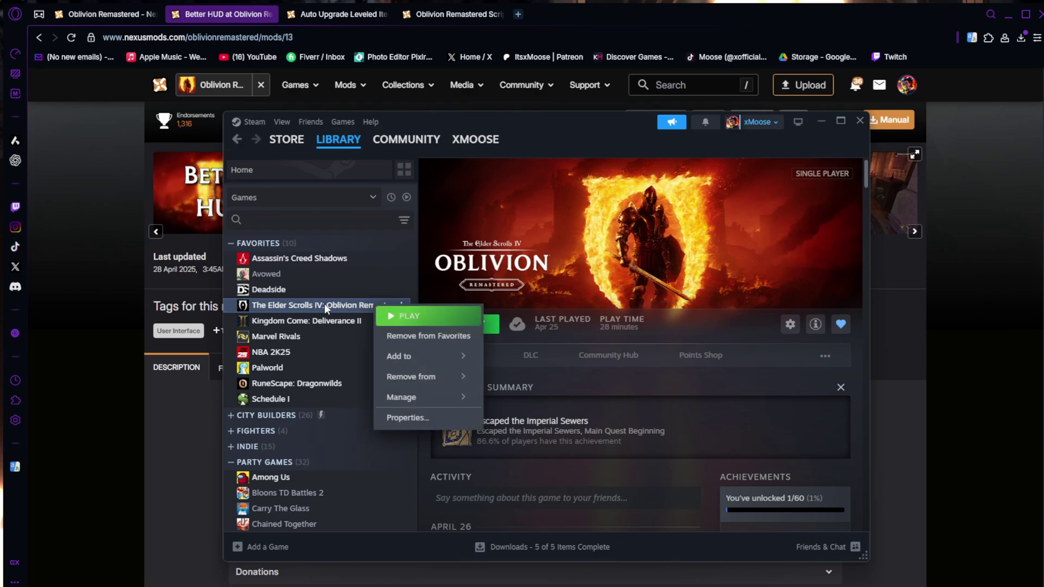
{"action": "mouse_move", "coordinate": [404, 397]}
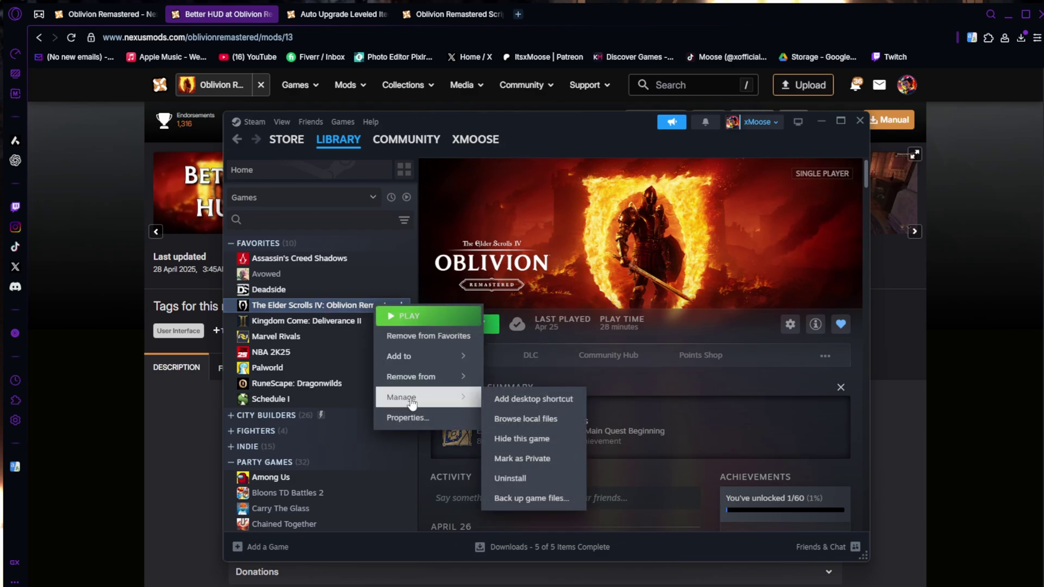
{"action": "left_click", "coordinate": [534, 415]}
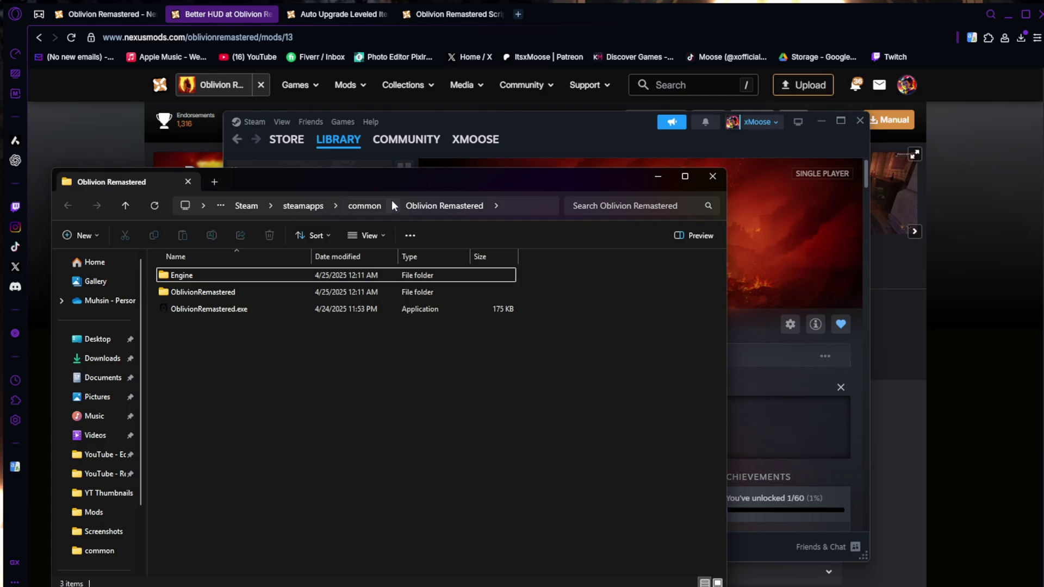
{"action": "left_click_drag", "start_coordinate": [397, 179], "coordinate": [543, 133]}
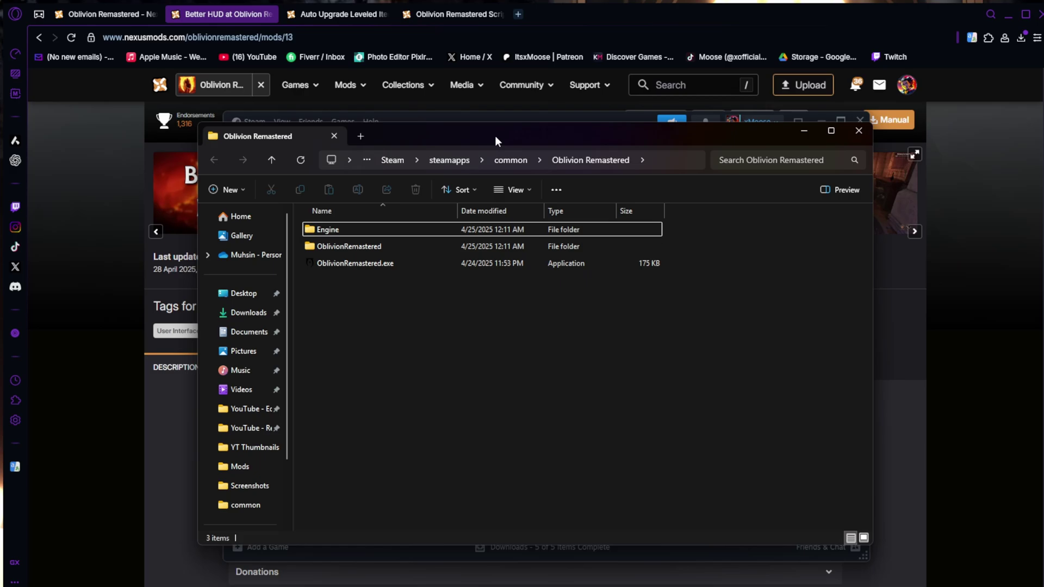
{"action": "key", "text": "alt+F4"}
{"action": "key", "text": "alt+Tab"}
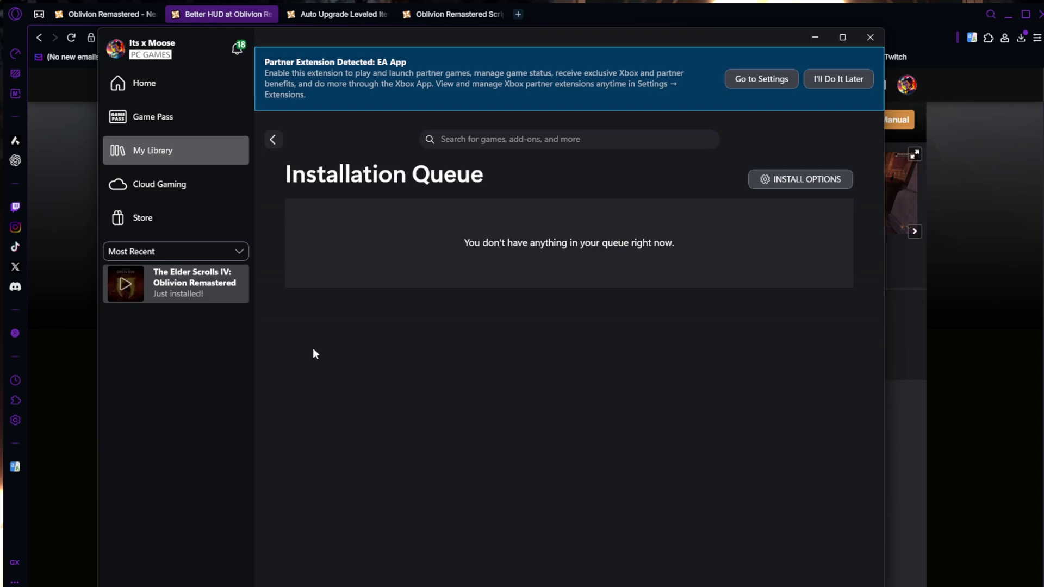
From the Xbox app's file info, open the XboxGames install folder and go into Content.
{"action": "right_click", "coordinate": [204, 291]}
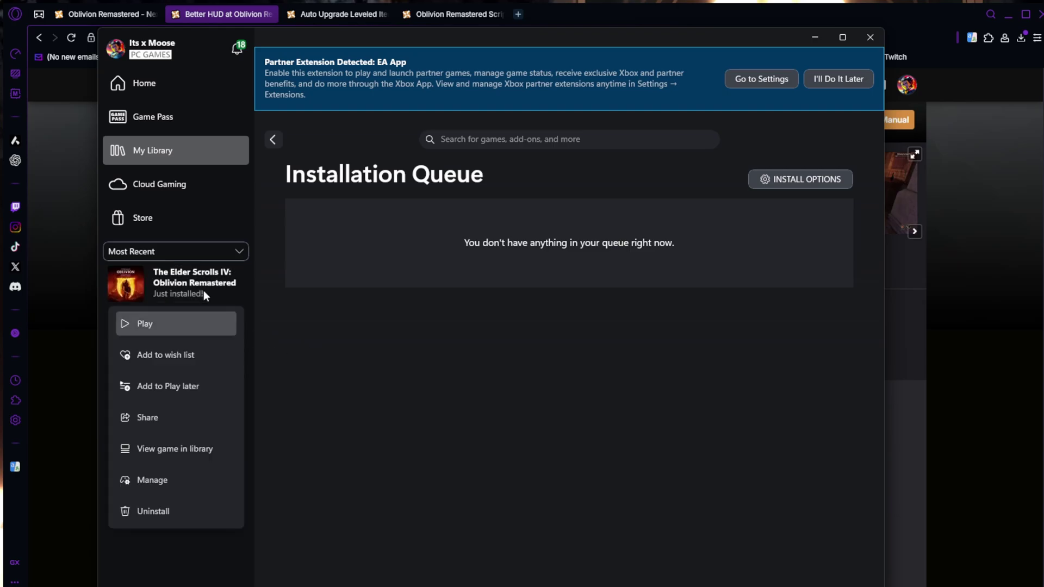
{"action": "left_click", "coordinate": [174, 476]}
{"action": "left_click", "coordinate": [530, 204]}
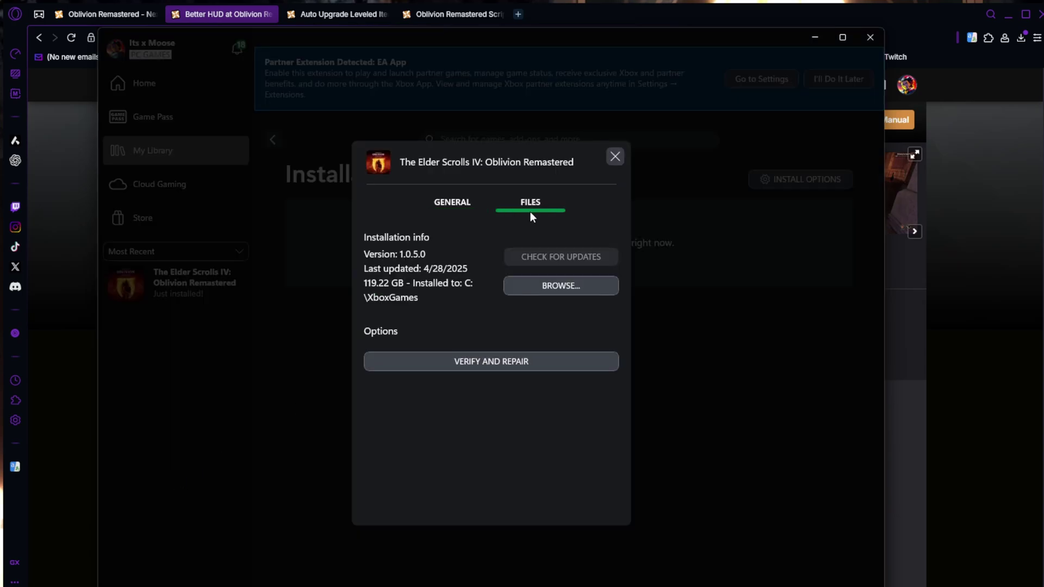
{"action": "left_click", "coordinate": [537, 287]}
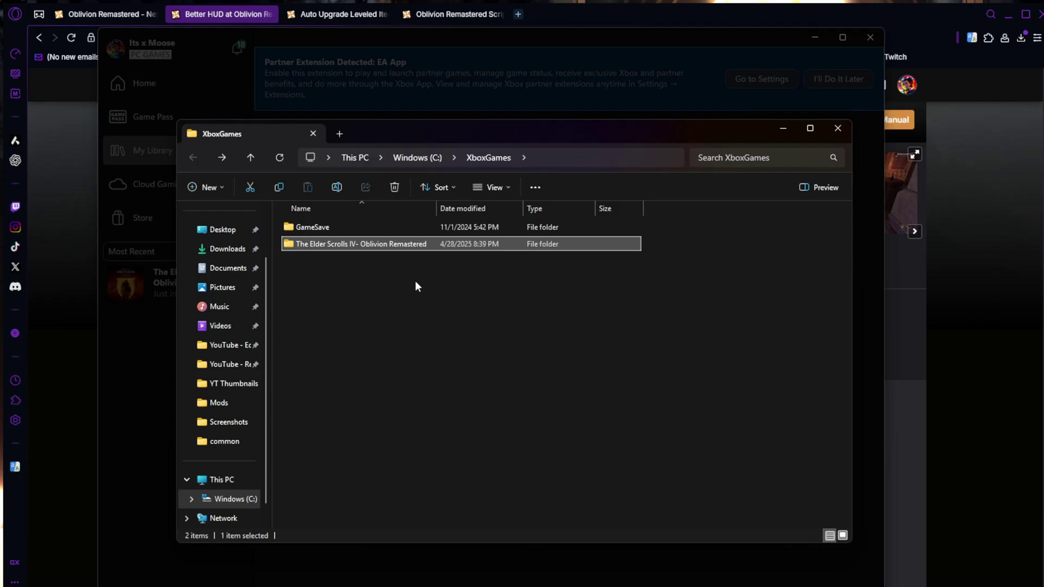
{"action": "double_click", "coordinate": [402, 245]}
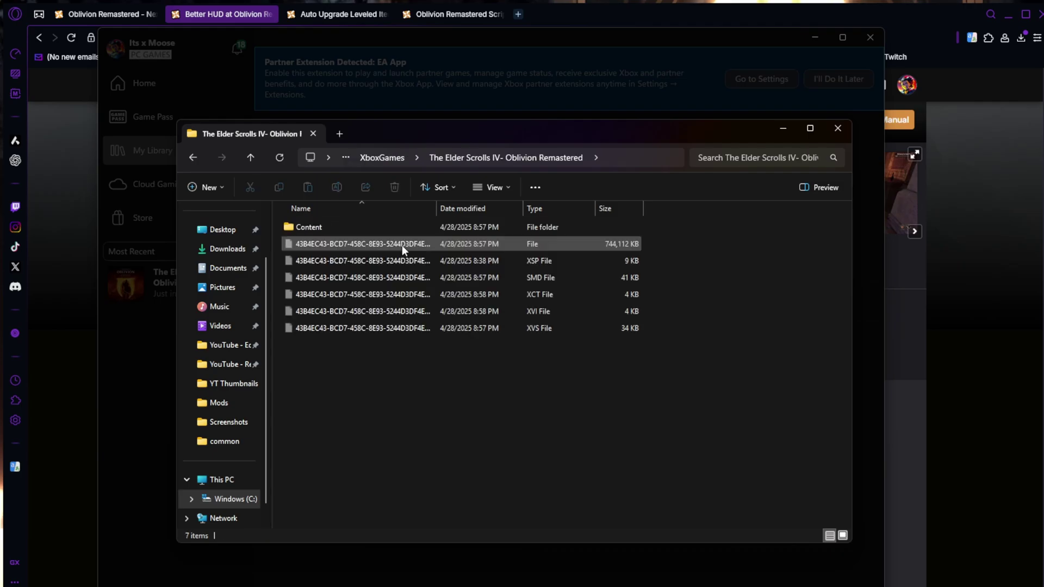
{"action": "double_click", "coordinate": [340, 231]}
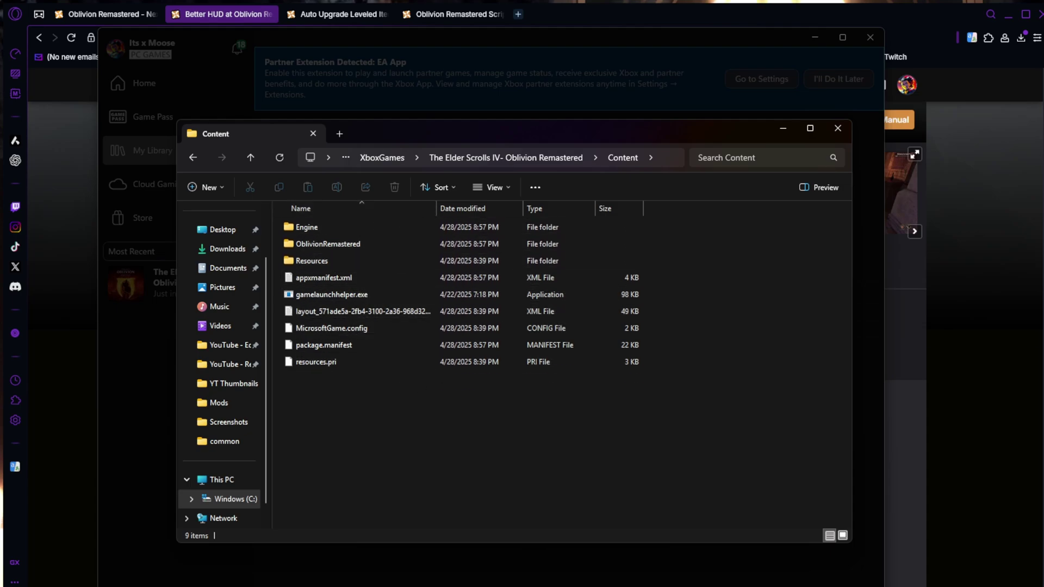
Place the Xbox Content window and the Steam install window side by side.
{"action": "left_click_drag", "start_coordinate": [679, 131], "coordinate": [511, 112]}
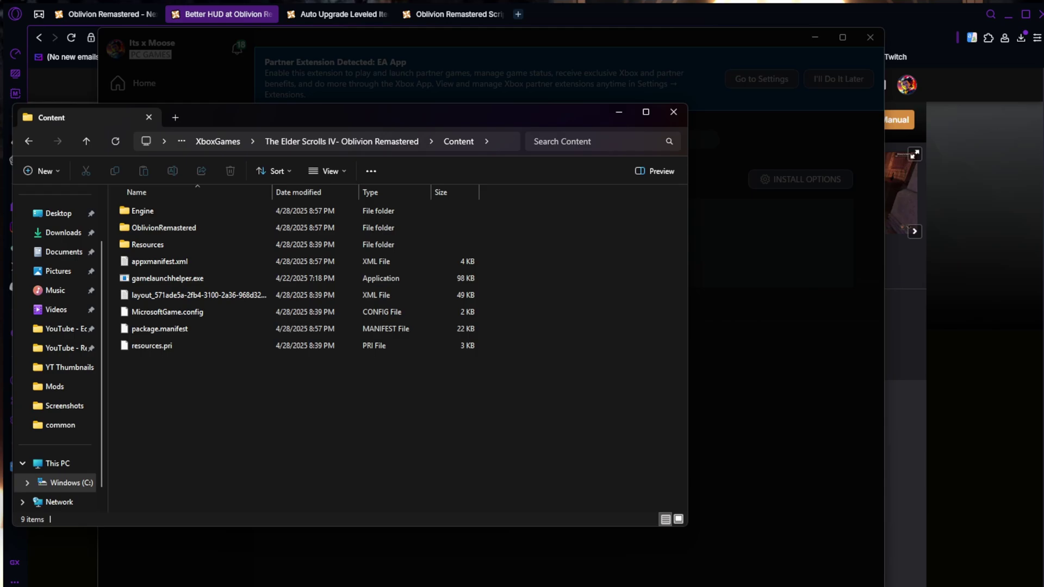
{"action": "key", "text": "alt+Tab"}
{"action": "left_click_drag", "start_coordinate": [911, 116], "coordinate": [755, 127]}
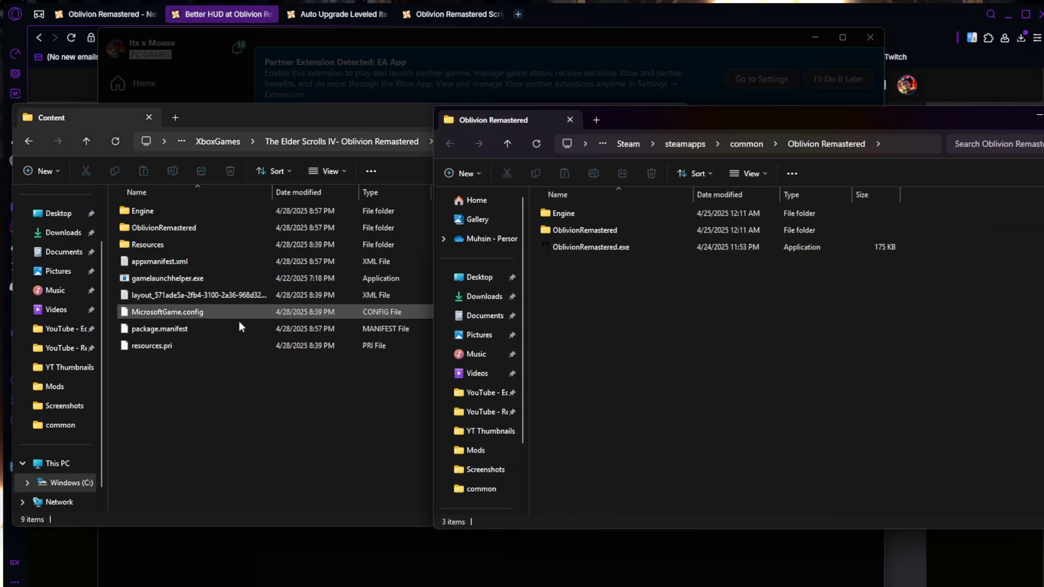
{"action": "left_click_drag", "start_coordinate": [678, 120], "coordinate": [650, 126]}
Open OblivionRemastered in both the Xbox and Steam installs to compare, then return to OBSE64's page.
{"action": "double_click", "coordinate": [194, 228]}
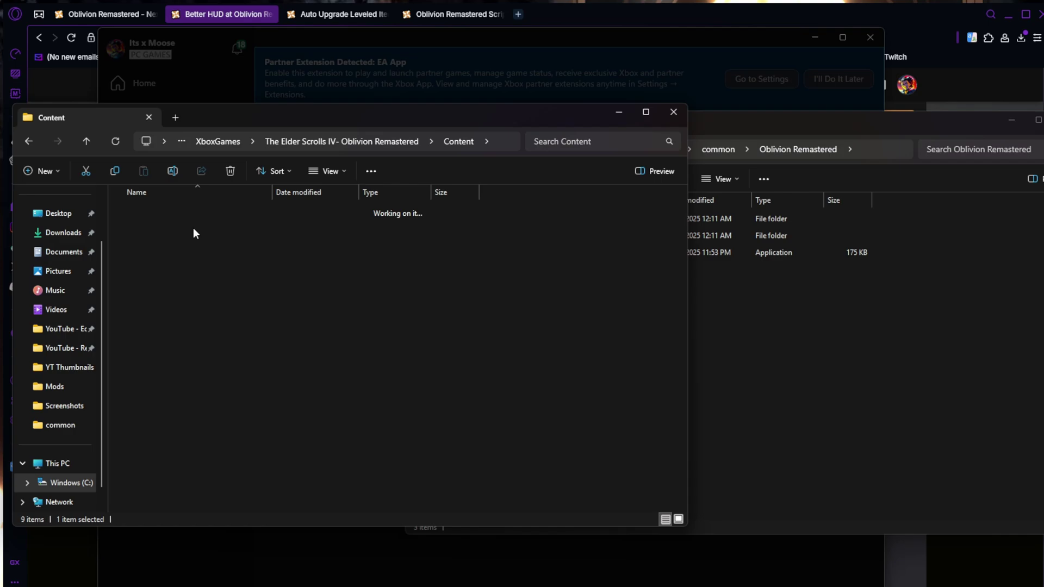
{"action": "left_click", "coordinate": [741, 125]}
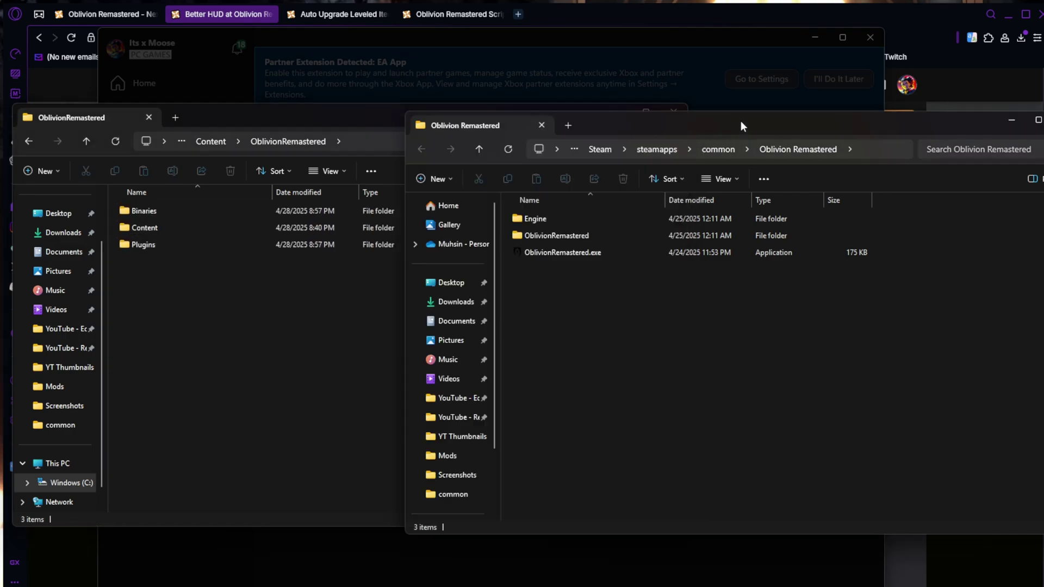
{"action": "double_click", "coordinate": [547, 233]}
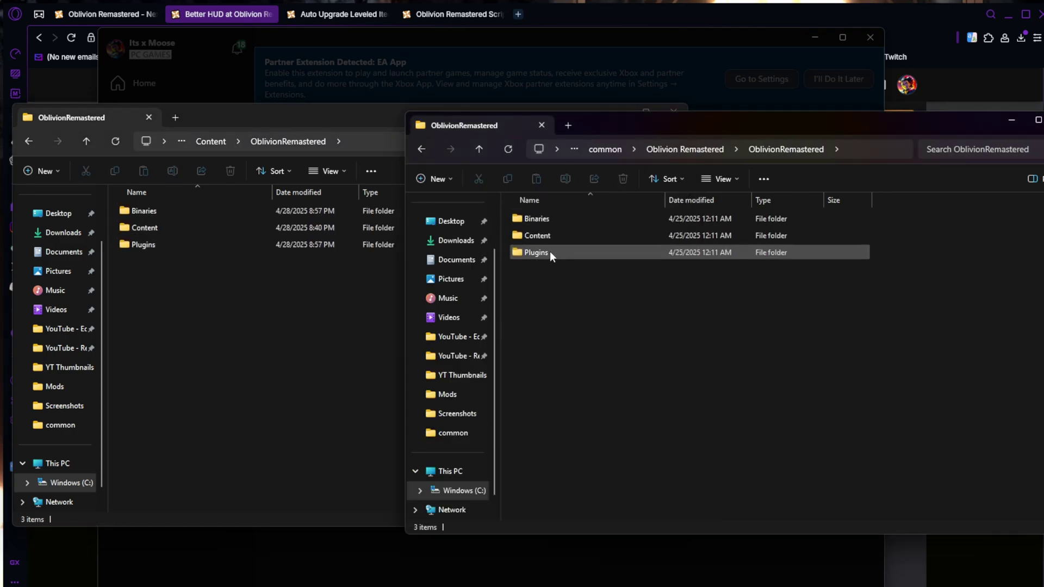
{"action": "left_click", "coordinate": [423, 148]}
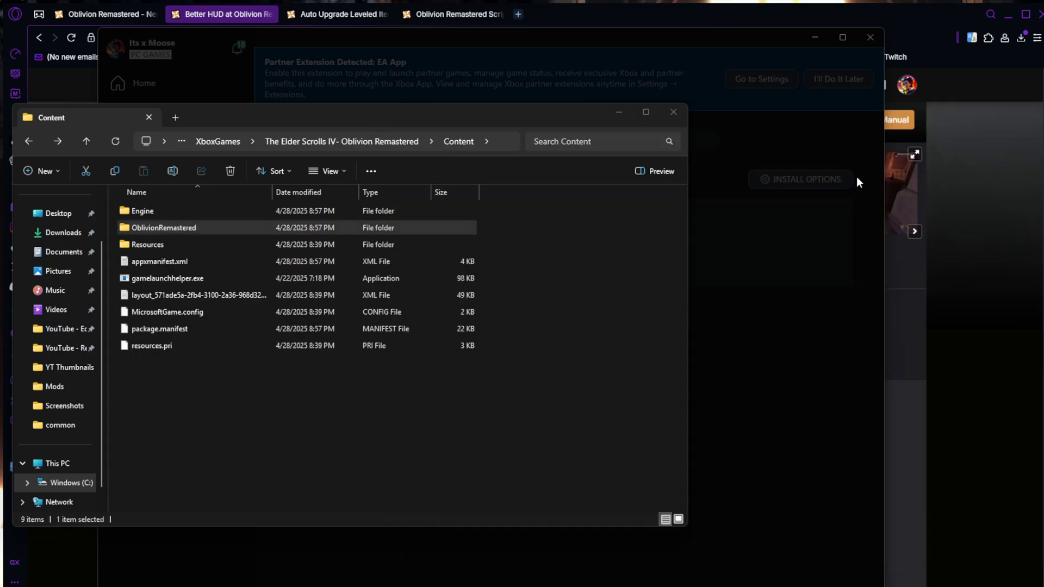
{"action": "left_click_drag", "start_coordinate": [214, 116], "coordinate": [279, 105]}
{"action": "left_click", "coordinate": [455, 14]}
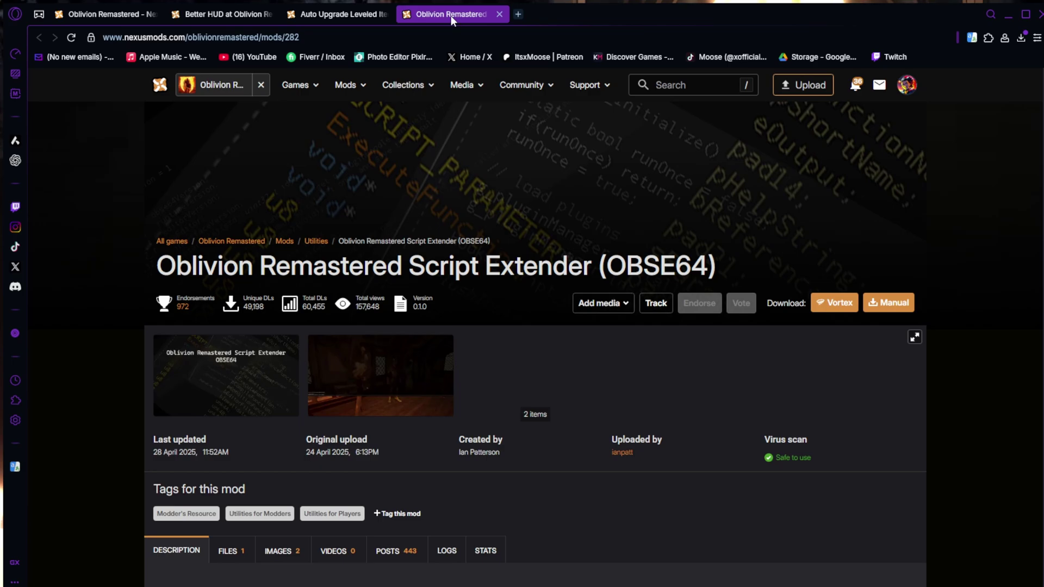
Manually download the OBSE64 archive from the FILES tab using the free slow download.
{"action": "scroll", "coordinate": [228, 308], "scroll_direction": "down", "scroll_amount": 4}
{"action": "left_click", "coordinate": [228, 307]}
{"action": "scroll", "coordinate": [389, 308], "scroll_direction": "down", "scroll_amount": 2}
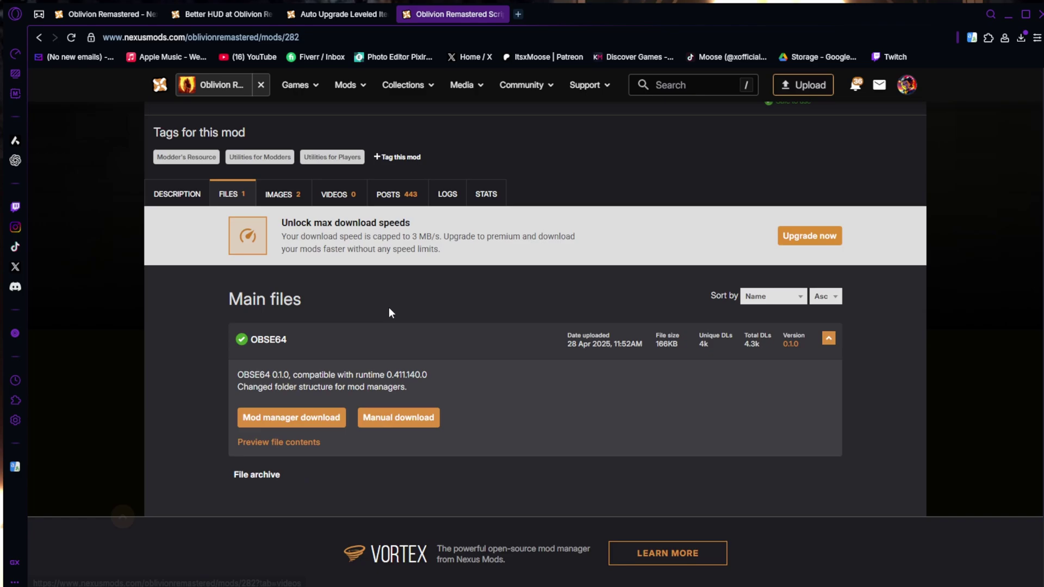
{"action": "left_click", "coordinate": [398, 417]}
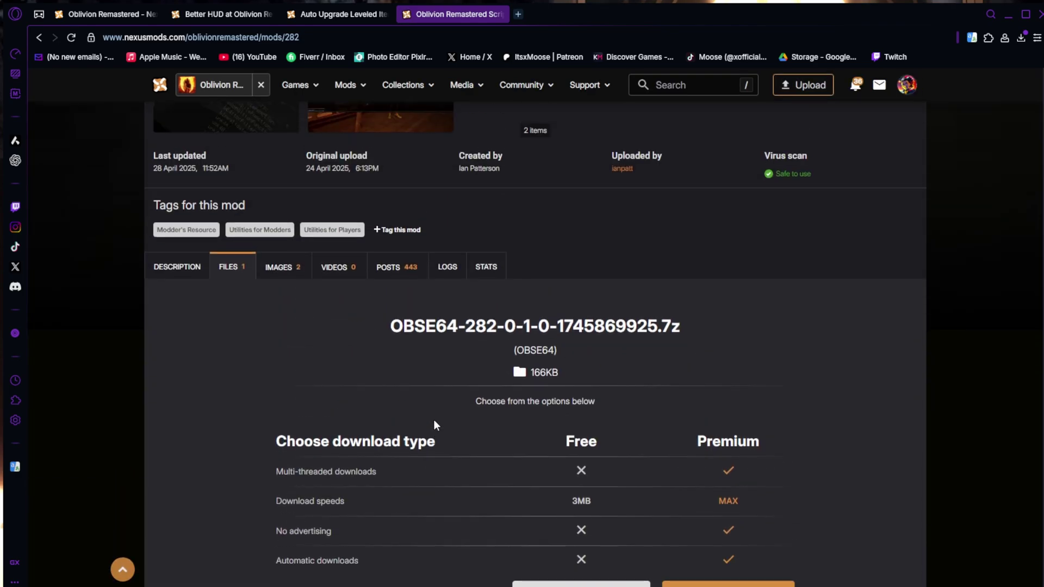
{"action": "scroll", "coordinate": [438, 406], "scroll_direction": "down", "scroll_amount": 2}
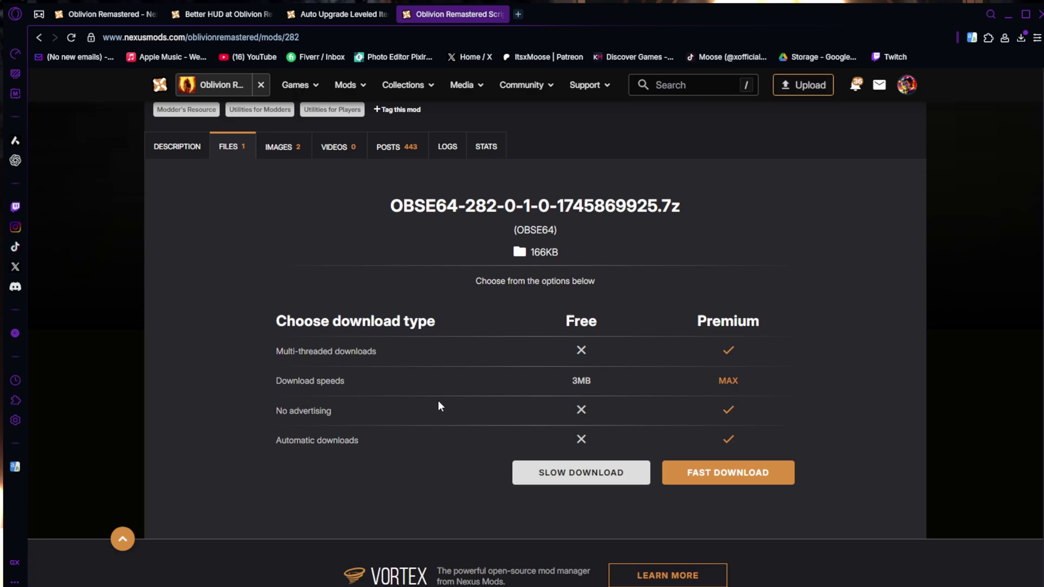
{"action": "left_click", "coordinate": [575, 473]}
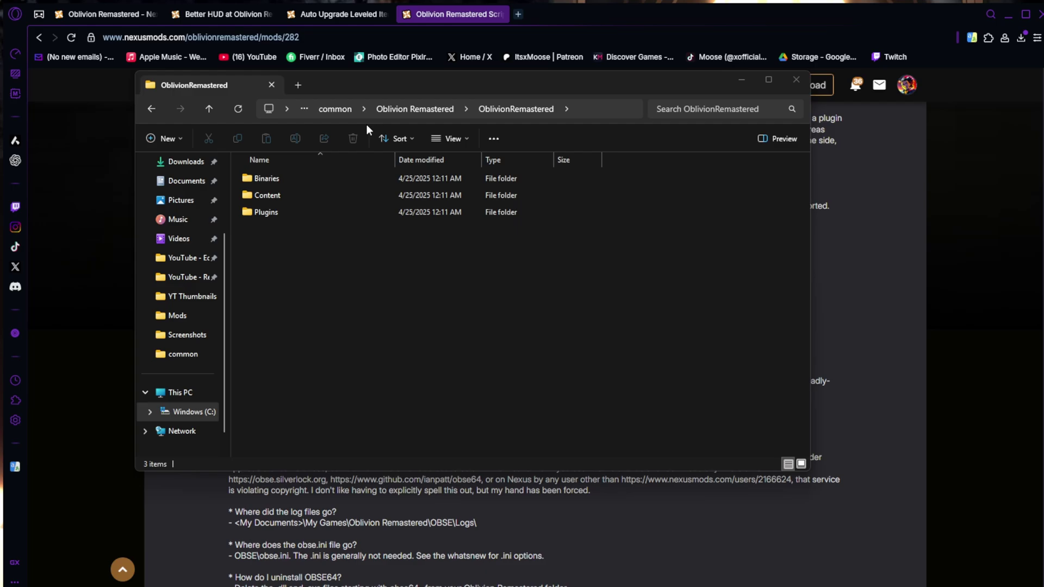
Navigate the Steam install window to OblivionRemastered\Binaries\Win64.
{"action": "left_click", "coordinate": [147, 108]}
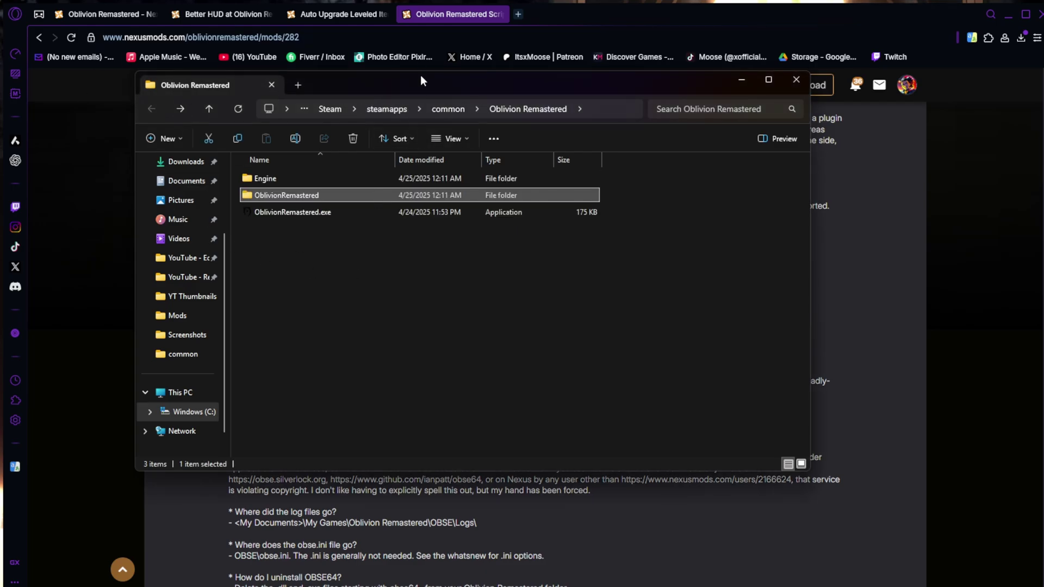
{"action": "left_click_drag", "start_coordinate": [416, 82], "coordinate": [347, 98]}
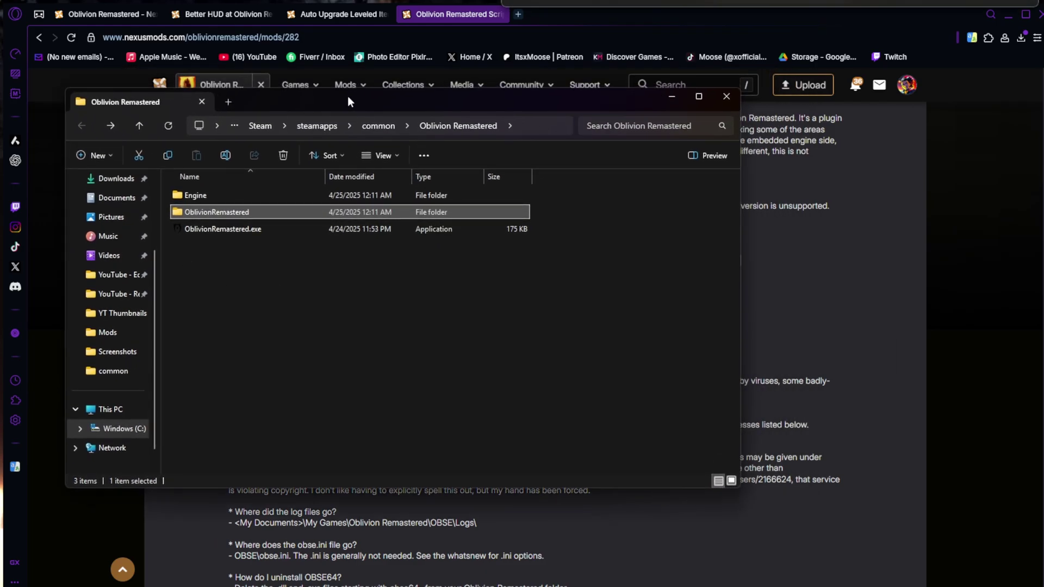
{"action": "double_click", "coordinate": [235, 212]}
{"action": "double_click", "coordinate": [249, 195]}
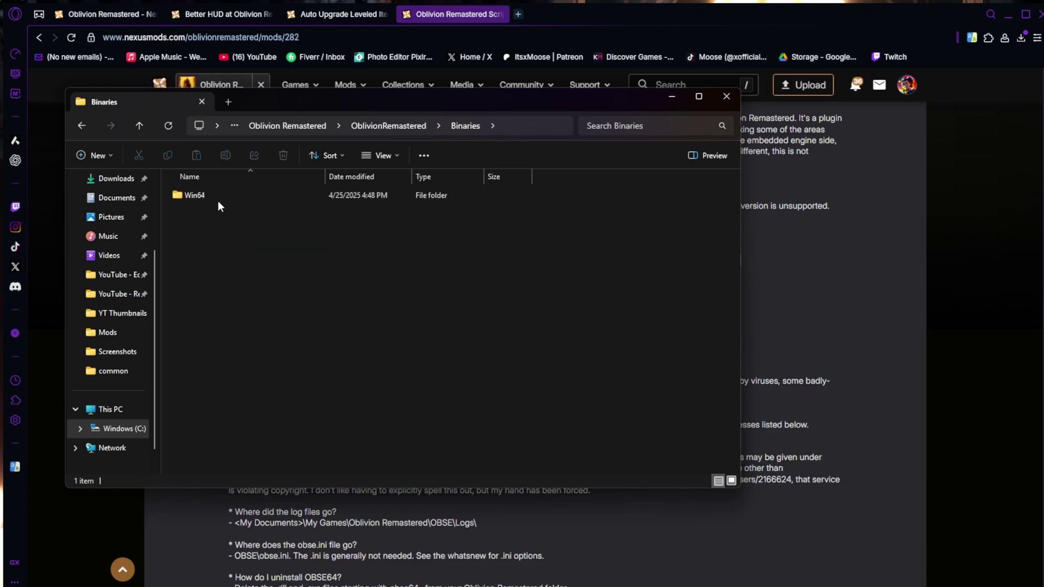
{"action": "double_click", "coordinate": [218, 197]}
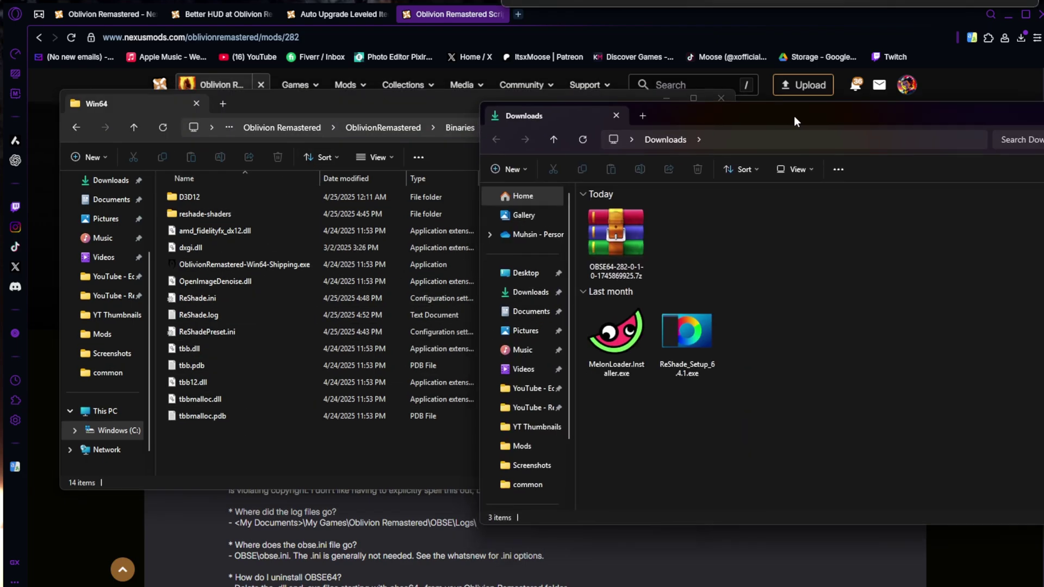
Choose Extract All for the OBSE64 archive in Downloads.
{"action": "left_click", "coordinate": [617, 231]}
{"action": "right_click", "coordinate": [617, 231]}
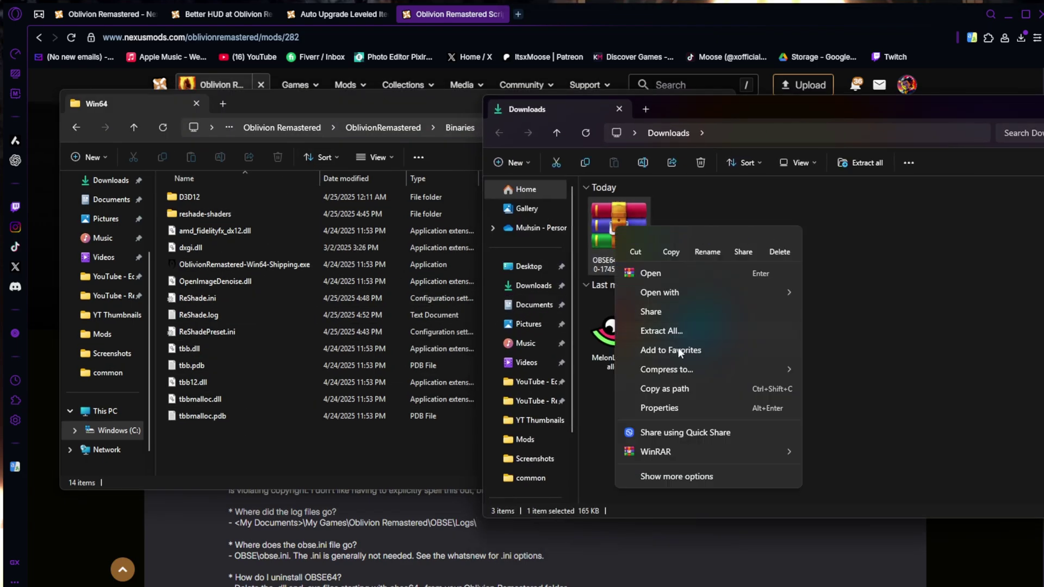
{"action": "left_click", "coordinate": [680, 333]}
Extract the OBSE64 archive and delete the leftover .7z file.
{"action": "left_click", "coordinate": [866, 540]}
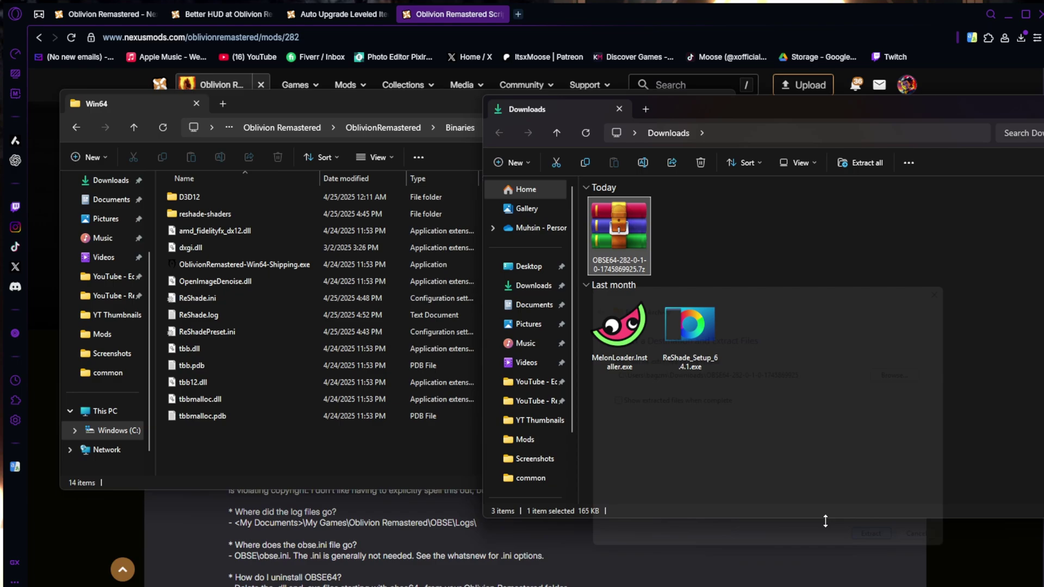
{"action": "right_click", "coordinate": [636, 253]}
{"action": "left_click", "coordinate": [786, 266]}
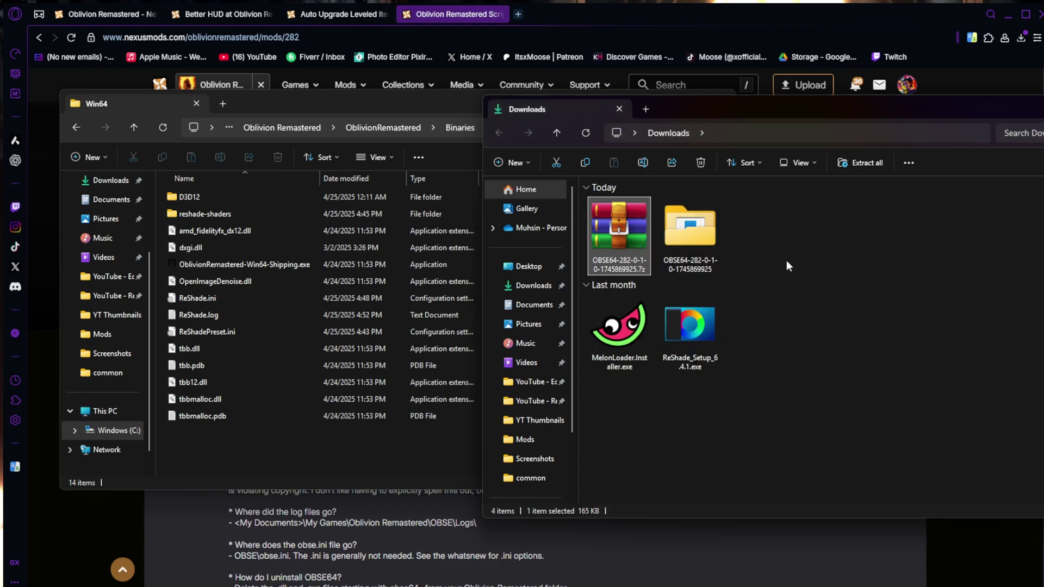
Move the OBSE64 loader, DLL, readme and whatsnew files into the game's Win64 folder.
{"action": "double_click", "coordinate": [624, 230]}
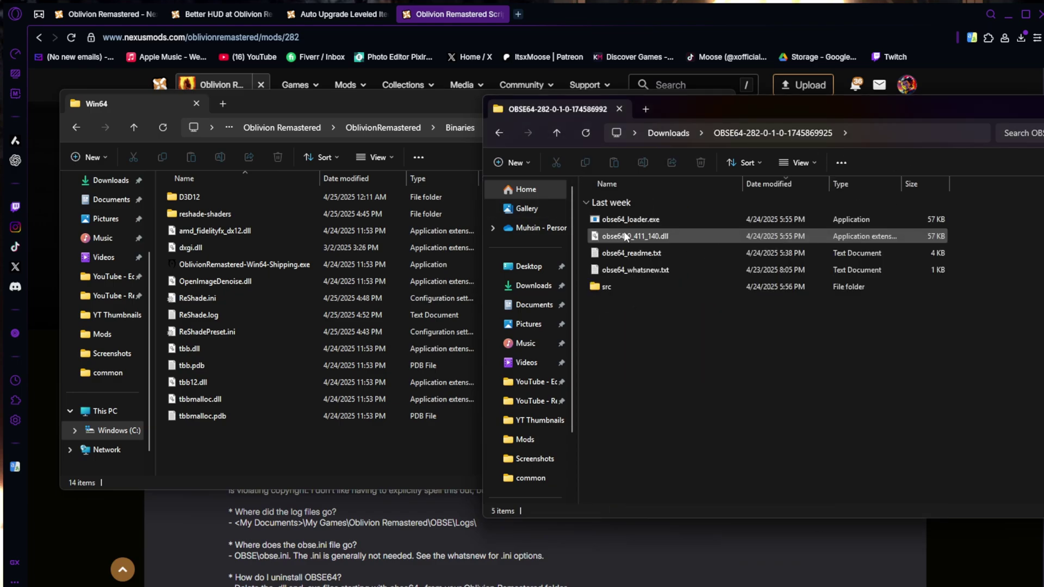
{"action": "left_click_drag", "start_coordinate": [991, 217], "coordinate": [724, 273]}
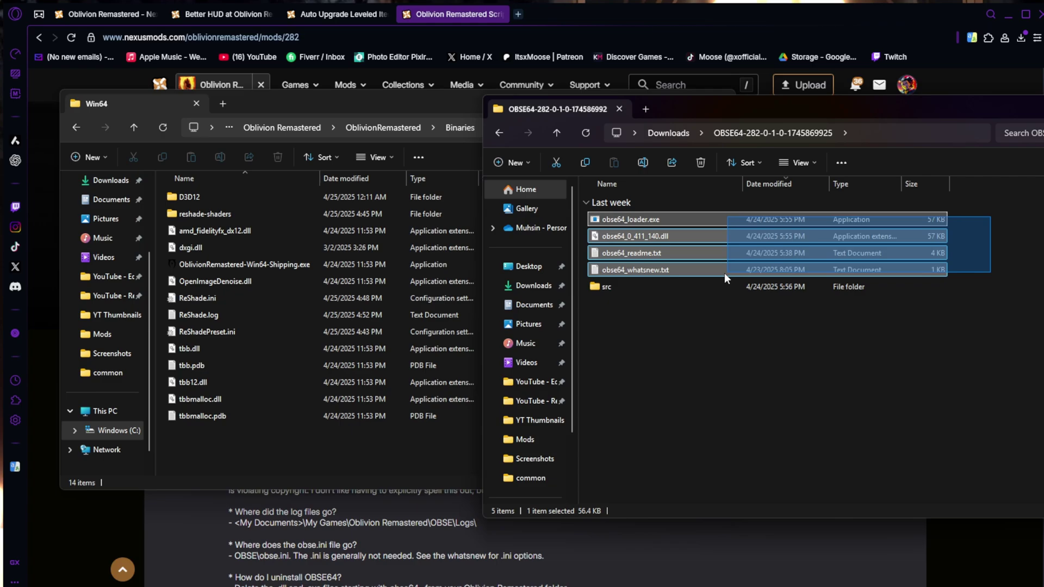
{"action": "left_click", "coordinate": [973, 281]}
{"action": "left_click_drag", "start_coordinate": [978, 213], "coordinate": [666, 272]}
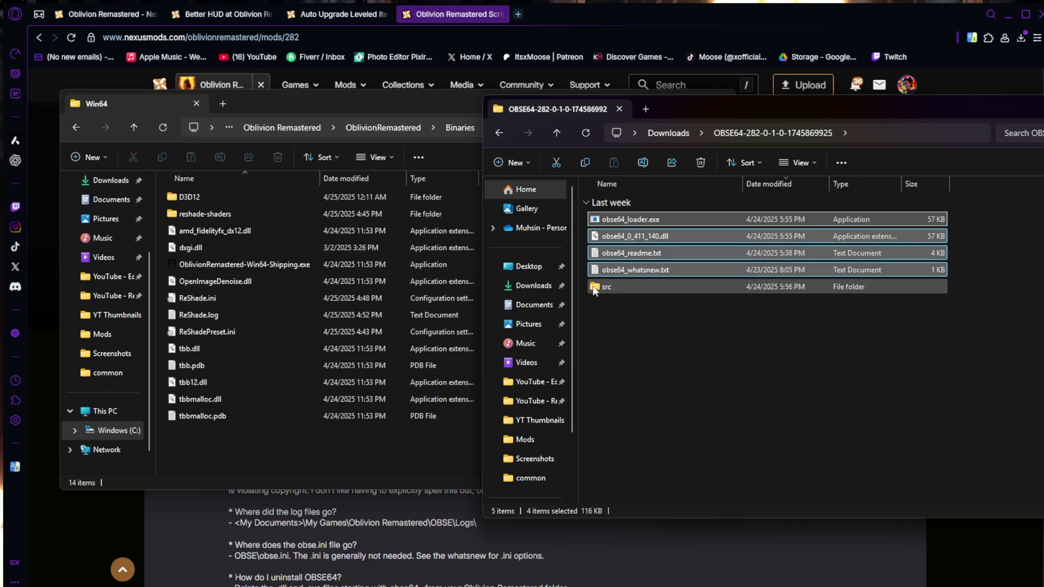
{"action": "left_click_drag", "start_coordinate": [625, 224], "coordinate": [300, 455]}
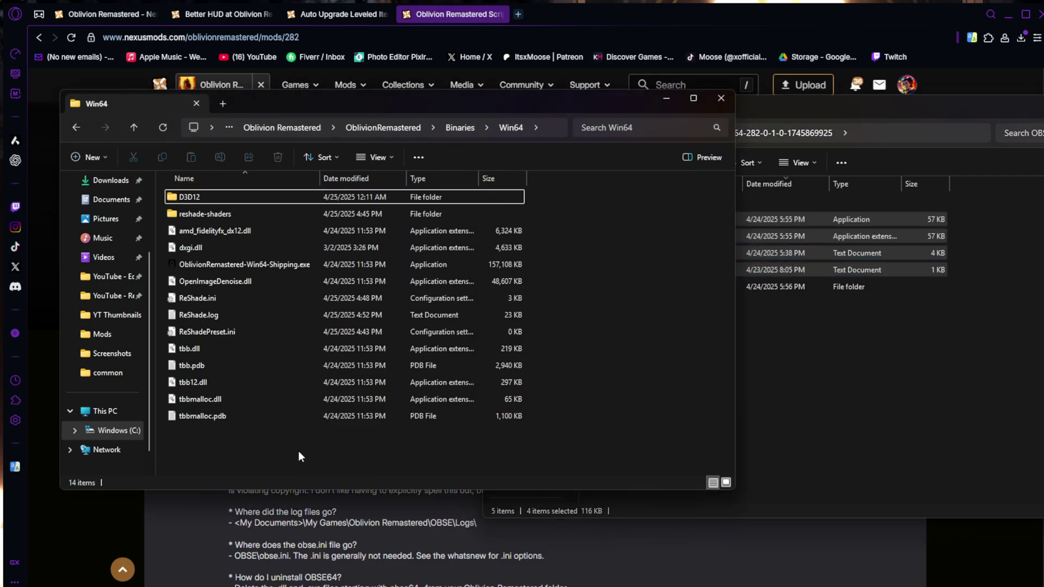
{"action": "key", "text": "ctrl+v"}
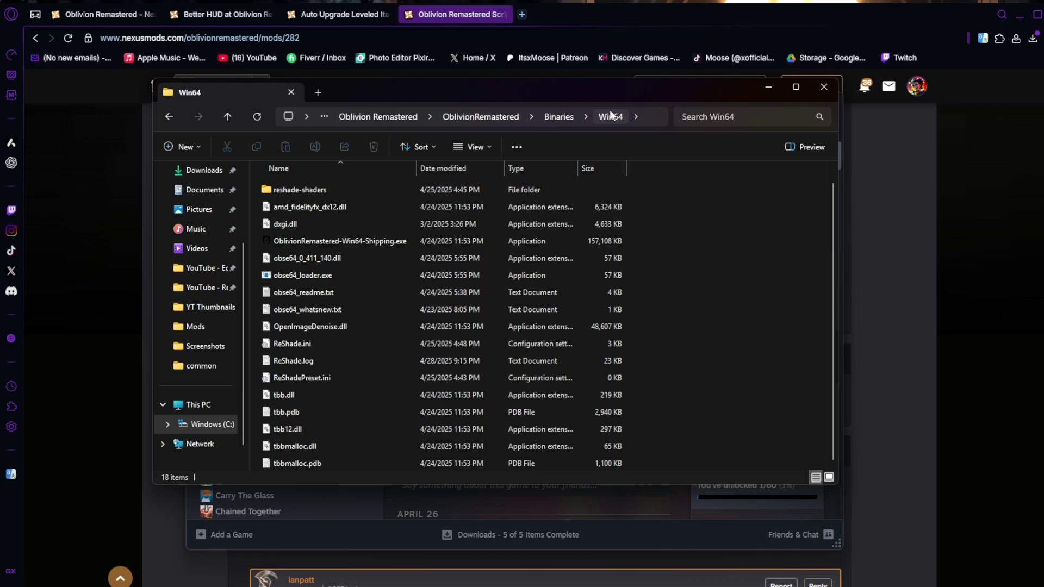
Reveal the full path of the Steam Binaries\Win64 folder in the address bar.
{"action": "left_click", "coordinate": [647, 119]}
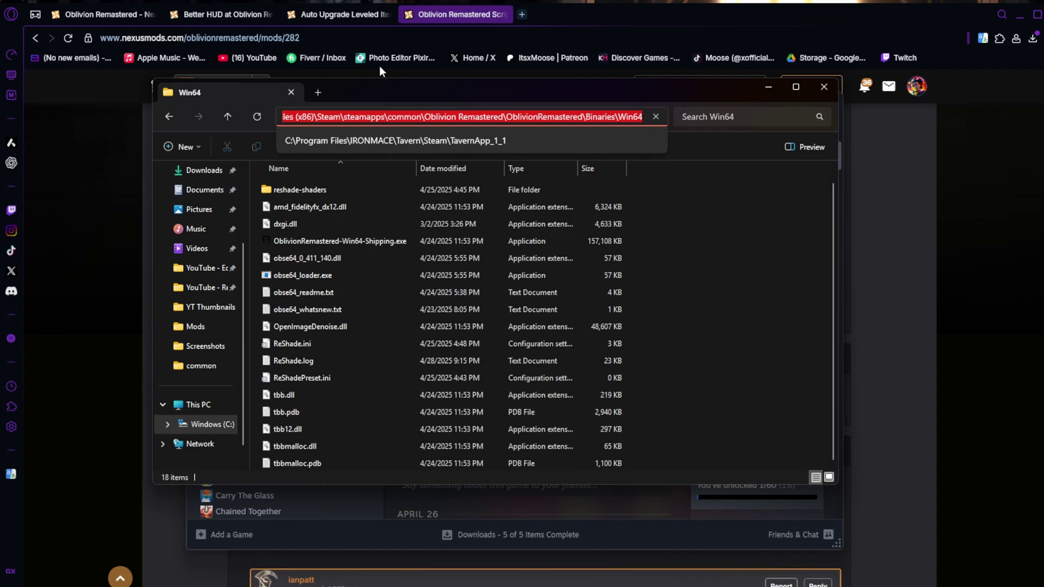
Open the Properties of Oblivion Remastered from the Steam library.
{"action": "left_click", "coordinate": [608, 544]}
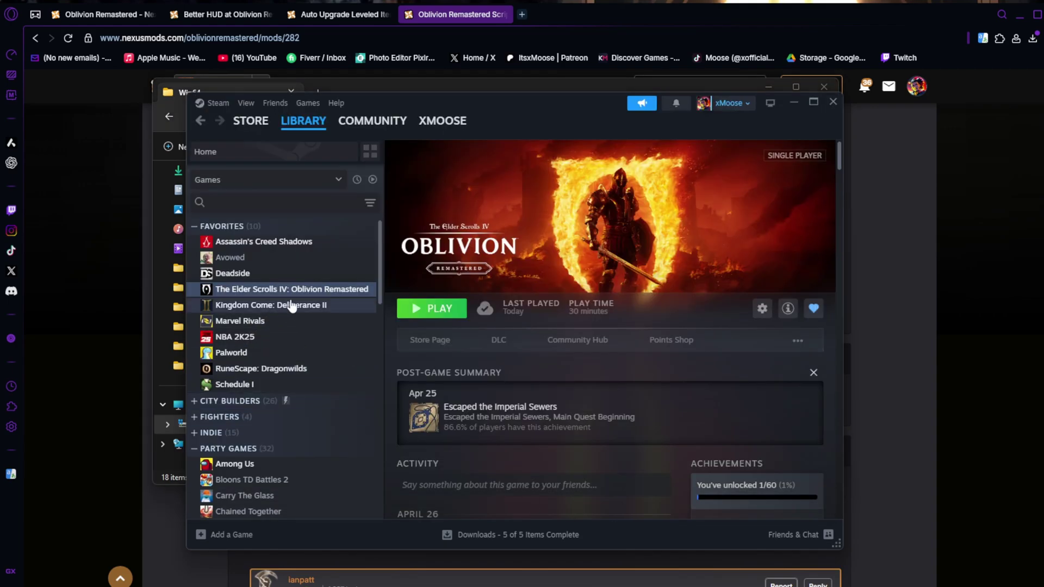
{"action": "right_click", "coordinate": [303, 293]}
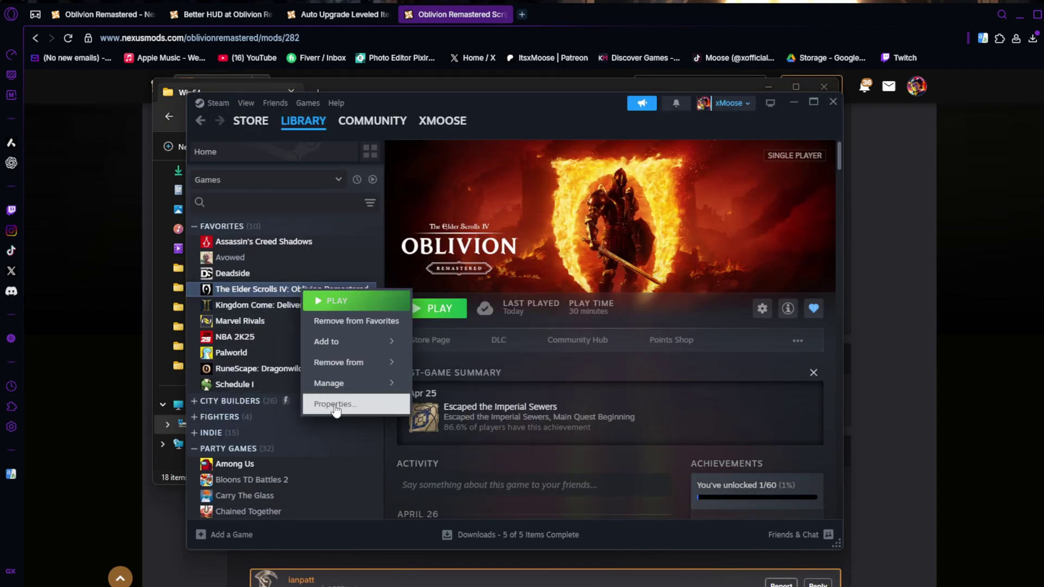
{"action": "left_click", "coordinate": [329, 404]}
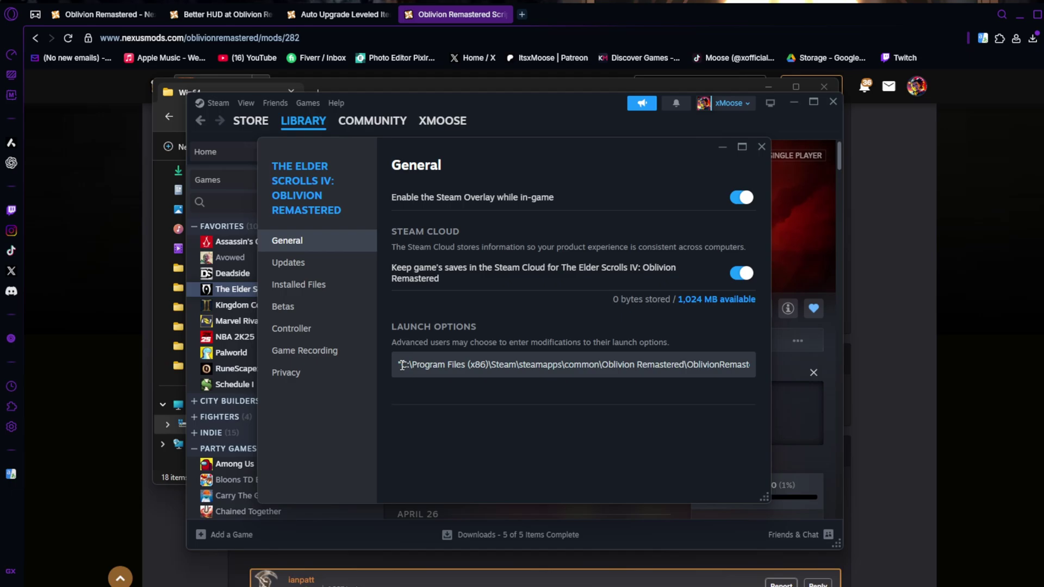
Replace the launch options with the quoted Win64 obse64_loader.exe path followed by -- %command%.
{"action": "left_click_drag", "start_coordinate": [401, 364], "coordinate": [684, 375]}
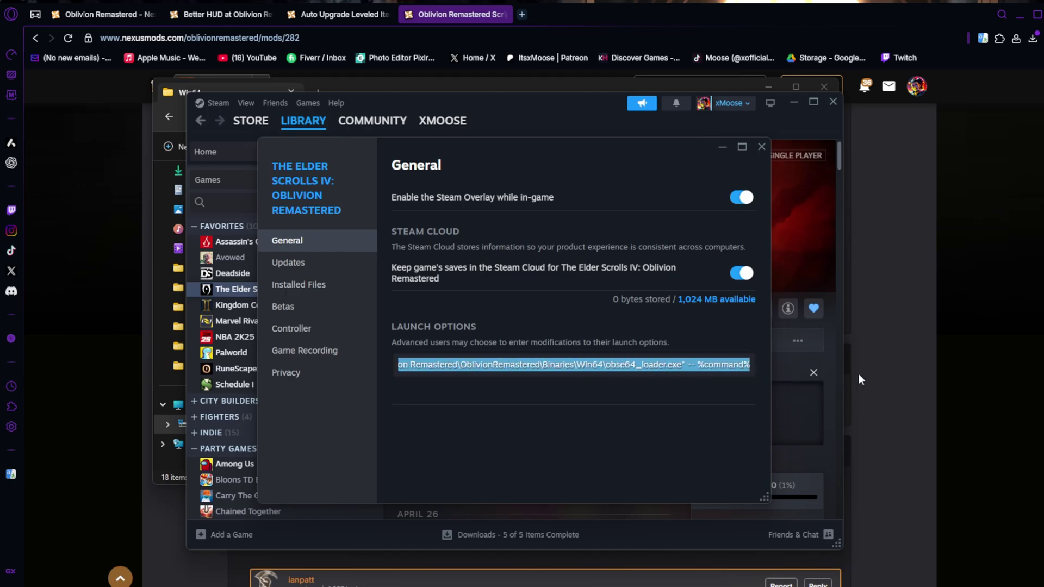
{"action": "key", "text": "BackSpace"}
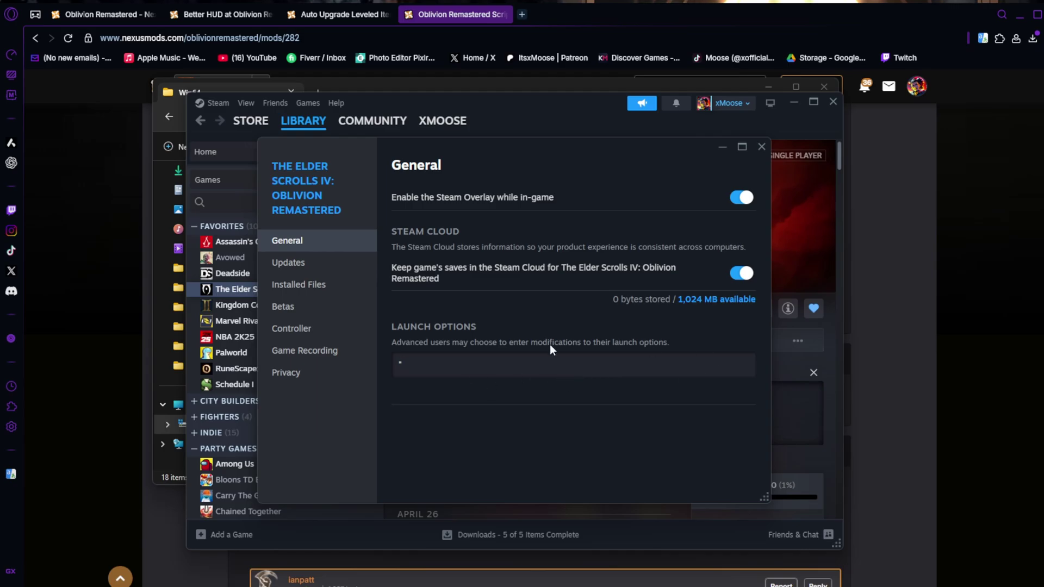
{"action": "key", "text": "ctrl+v"}
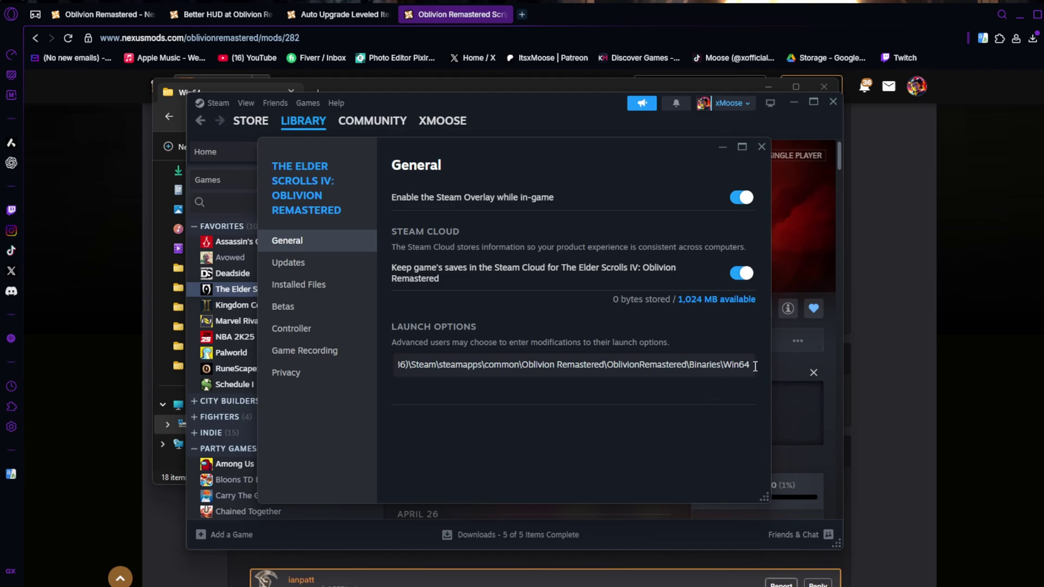
{"action": "type", "text": "\\"}
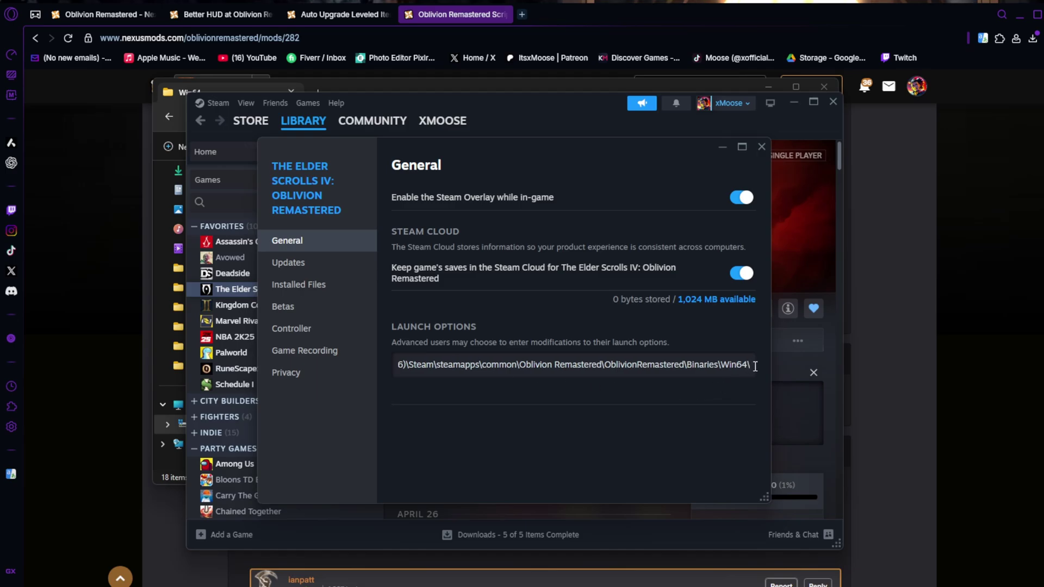
{"action": "type", "text": "ob"}
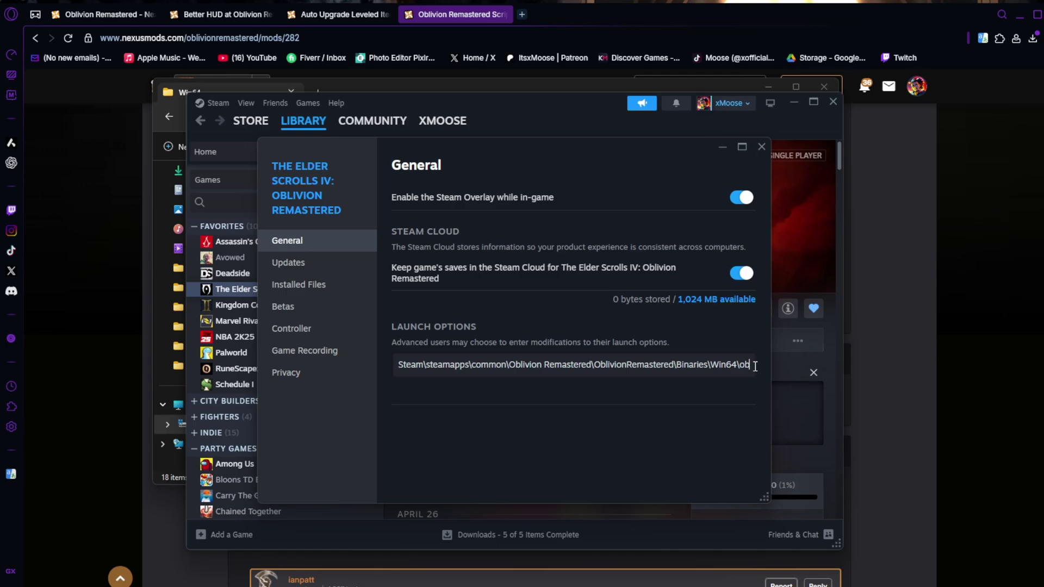
{"action": "type", "text": "se"}
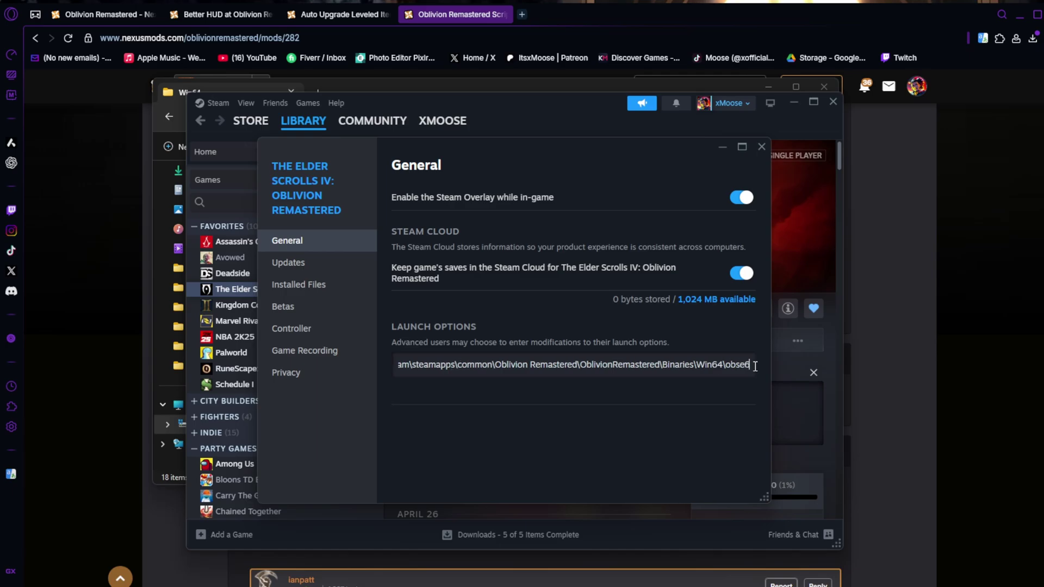
{"action": "type", "text": "64_lo"}
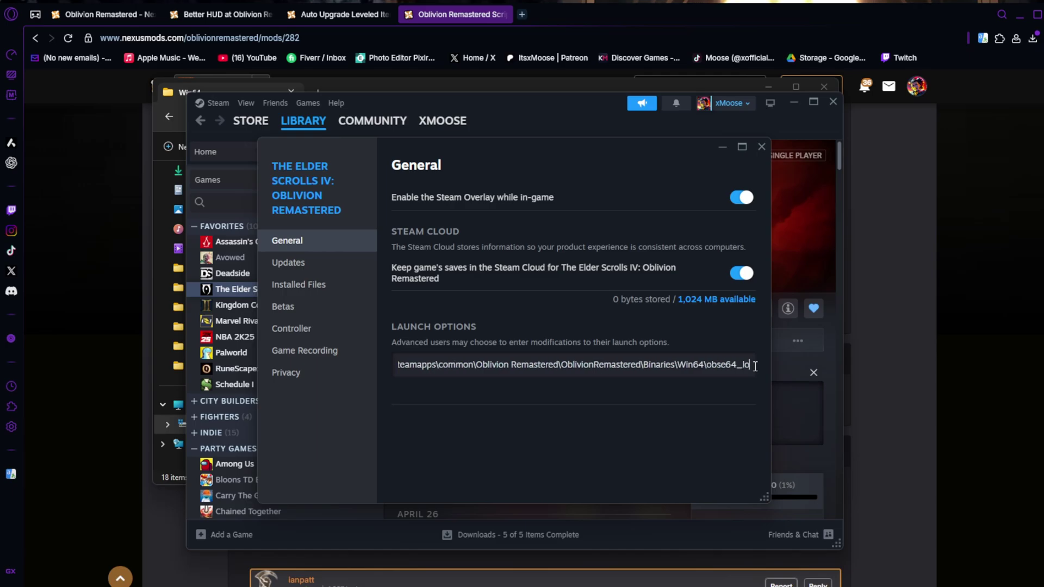
{"action": "type", "text": "ader.exe"}
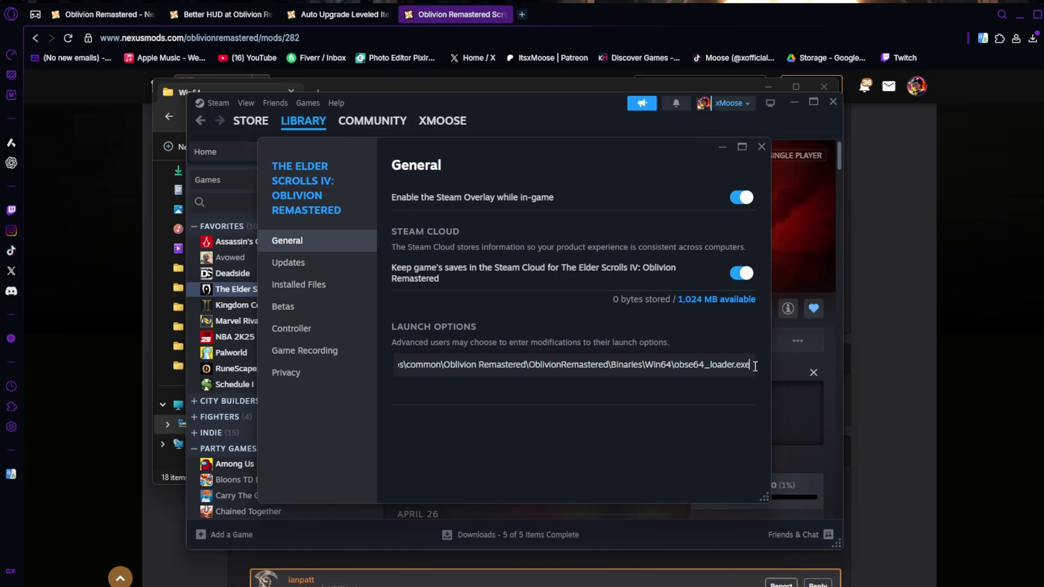
{"action": "type", "text": "\""}
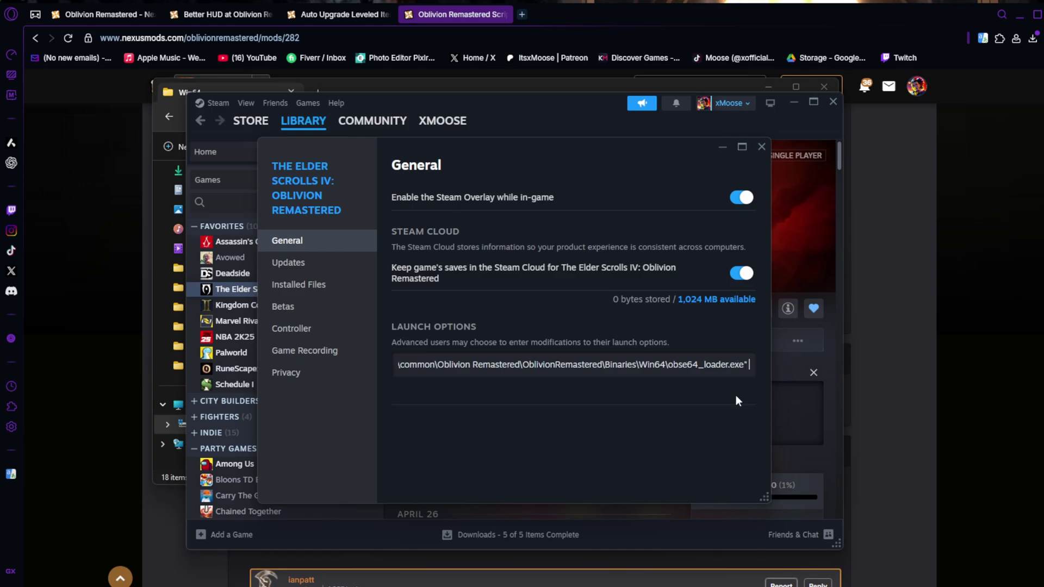
{"action": "type", "text": " --"}
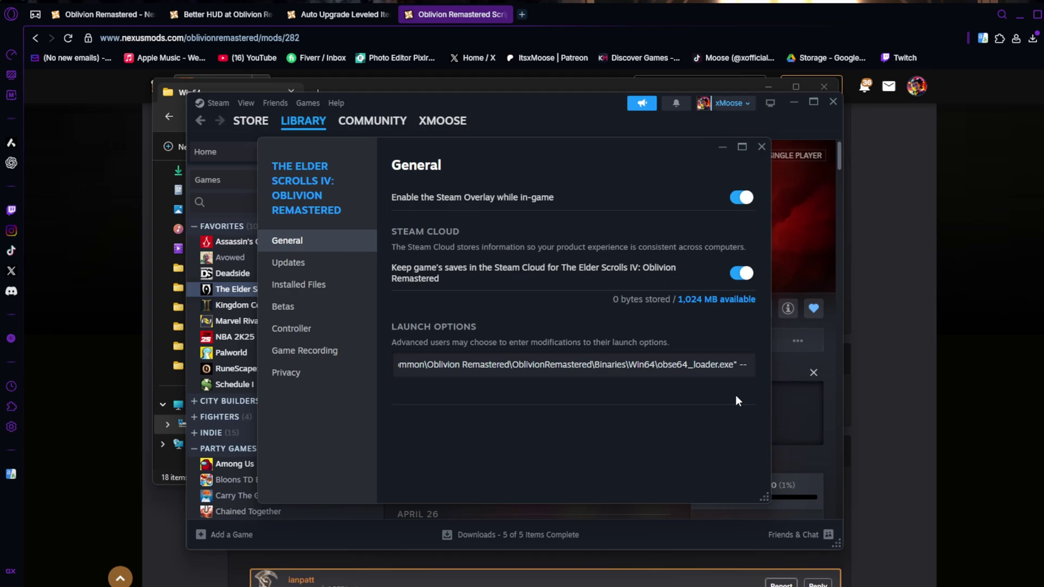
{"action": "type", "text": " %co"}
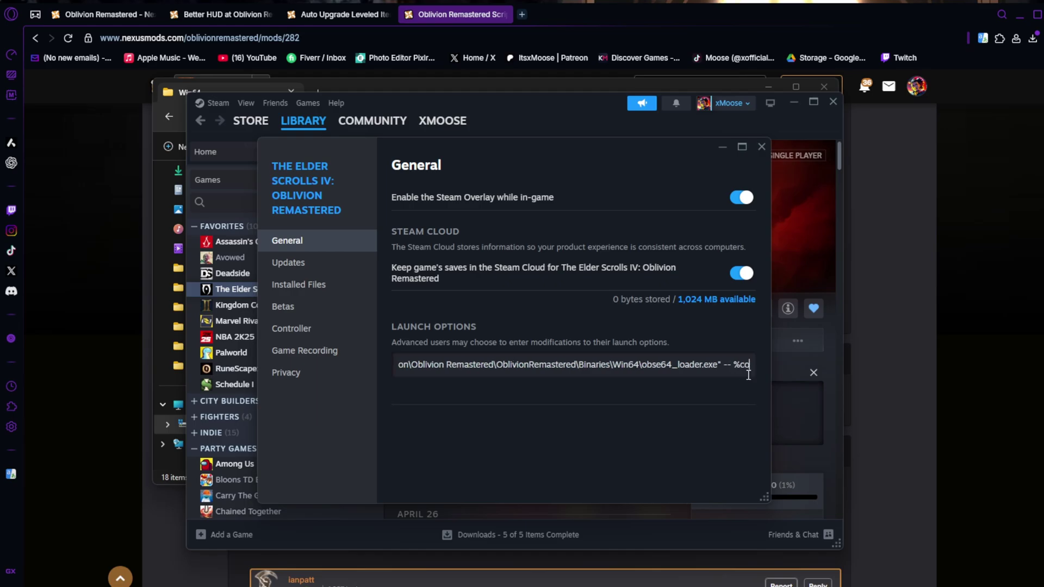
{"action": "type", "text": "mmend"}
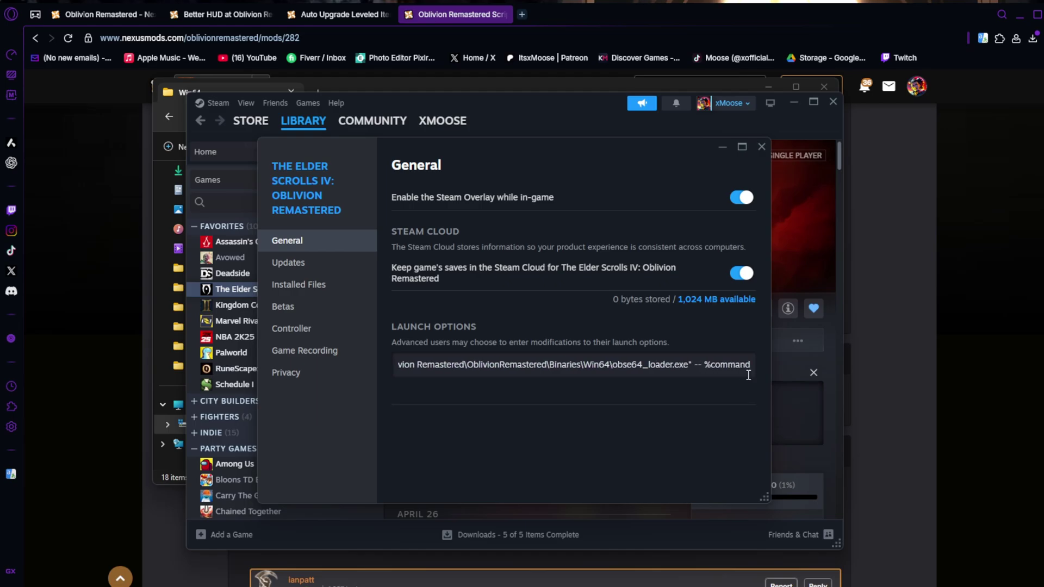
{"action": "type", "text": "%"}
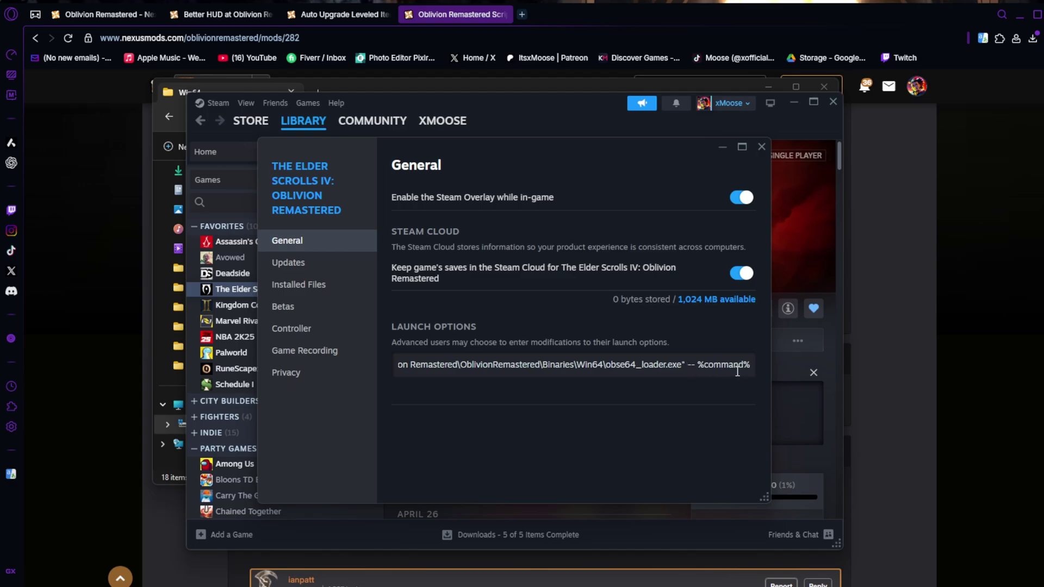
{"action": "left_click_drag", "start_coordinate": [750, 371], "coordinate": [603, 374]}
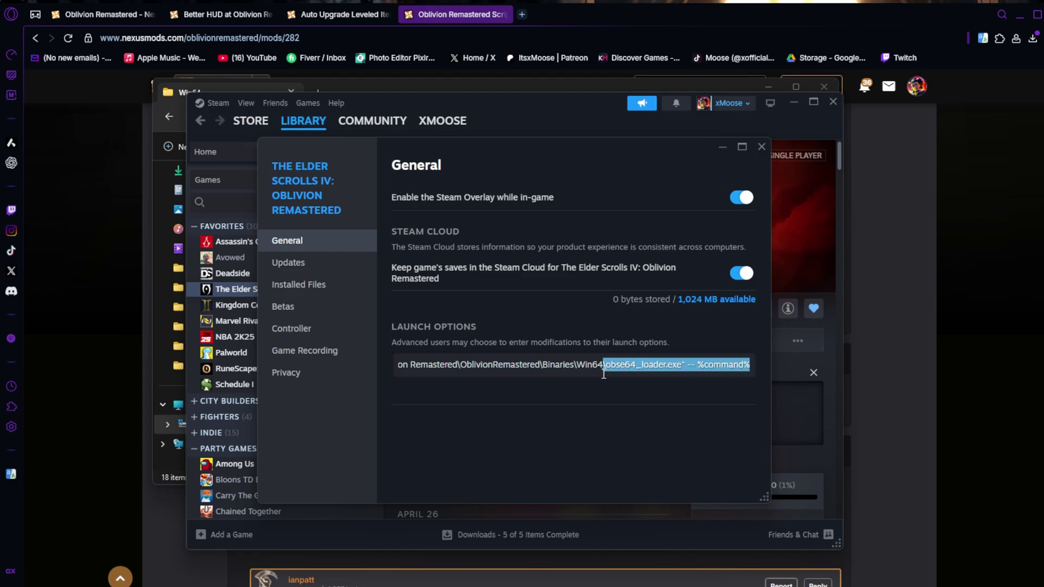
Close the Properties window and launch Oblivion Remastered with Play.
{"action": "left_click", "coordinate": [696, 391]}
{"action": "left_click", "coordinate": [761, 147]}
{"action": "left_click", "coordinate": [432, 314]}
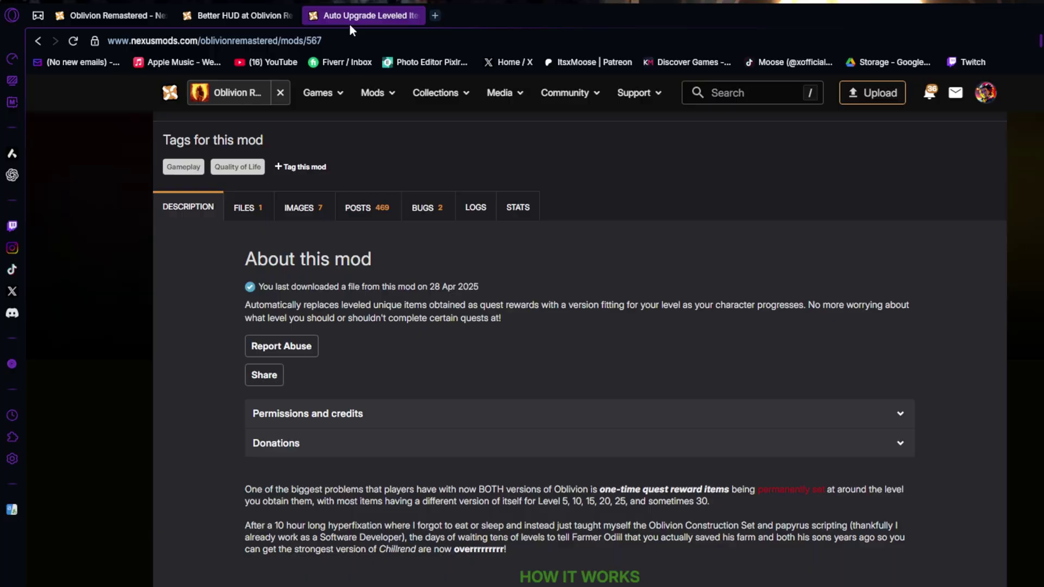
Download the Auto Upgrade Leveled Items 1.2.2 rar from the mod's files via Slow Download.
{"action": "scroll", "coordinate": [379, 360], "scroll_direction": "up", "scroll_amount": 10}
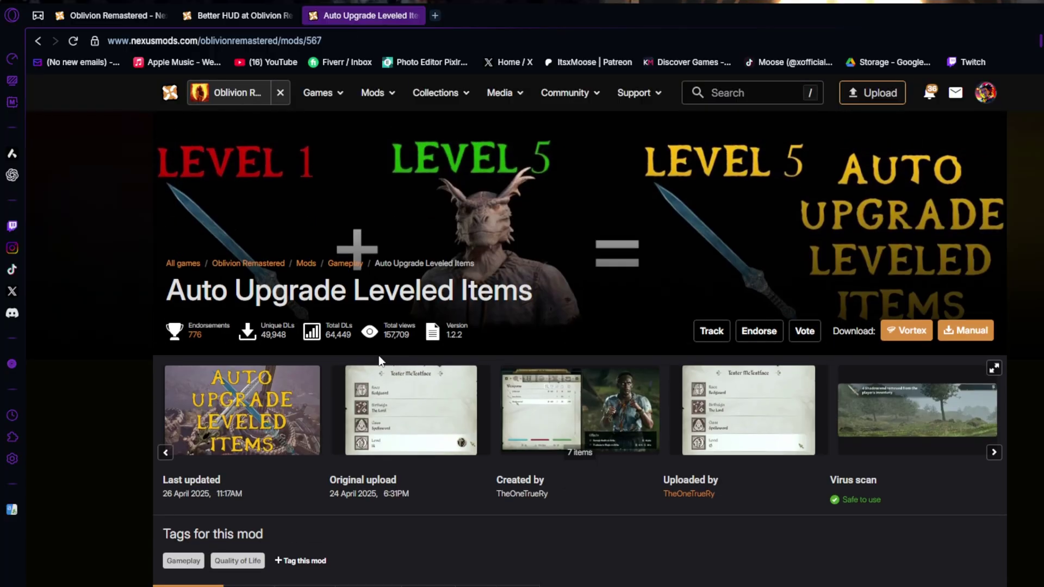
{"action": "left_click_drag", "start_coordinate": [170, 287], "coordinate": [532, 291]}
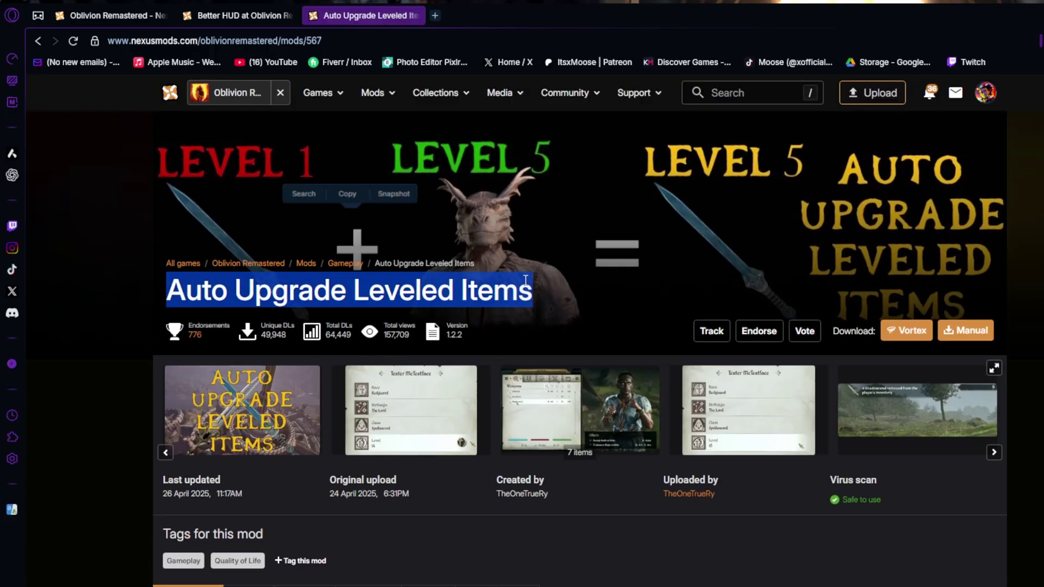
{"action": "scroll", "coordinate": [404, 465], "scroll_direction": "down", "scroll_amount": 4}
{"action": "left_click", "coordinate": [249, 422]}
{"action": "left_click", "coordinate": [317, 412]}
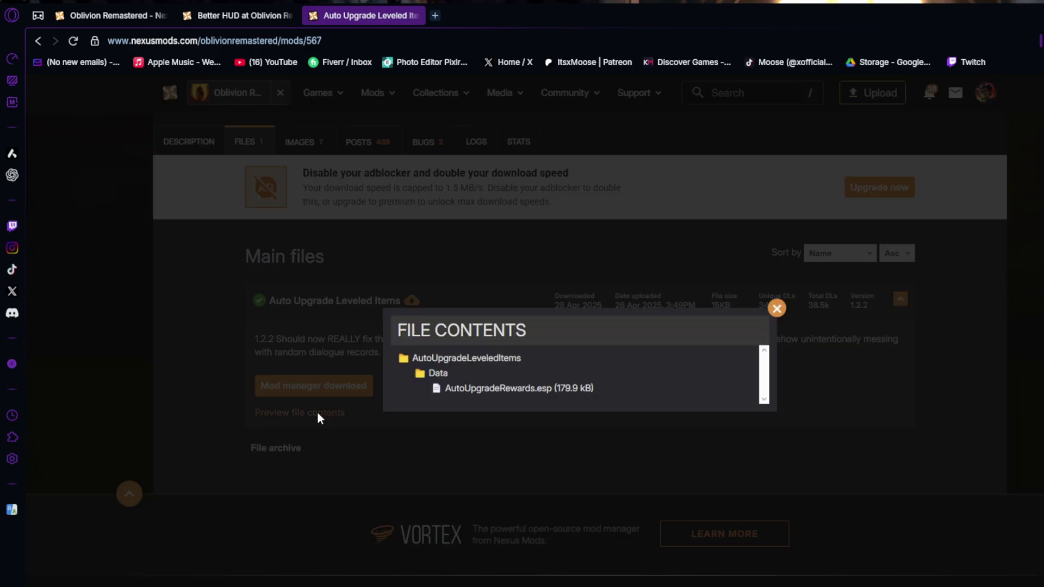
{"action": "left_click", "coordinate": [776, 309]}
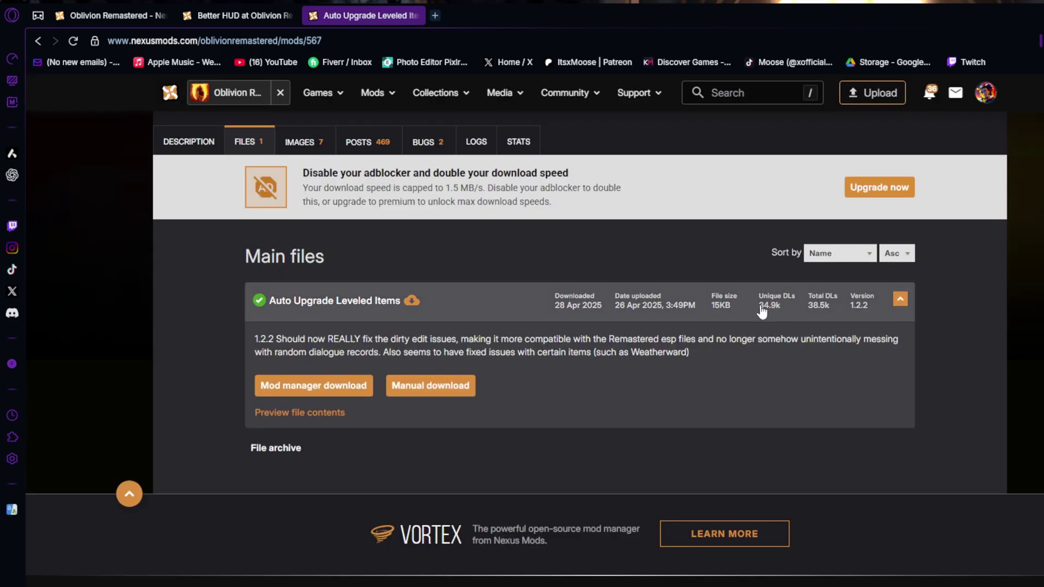
{"action": "left_click", "coordinate": [430, 391]}
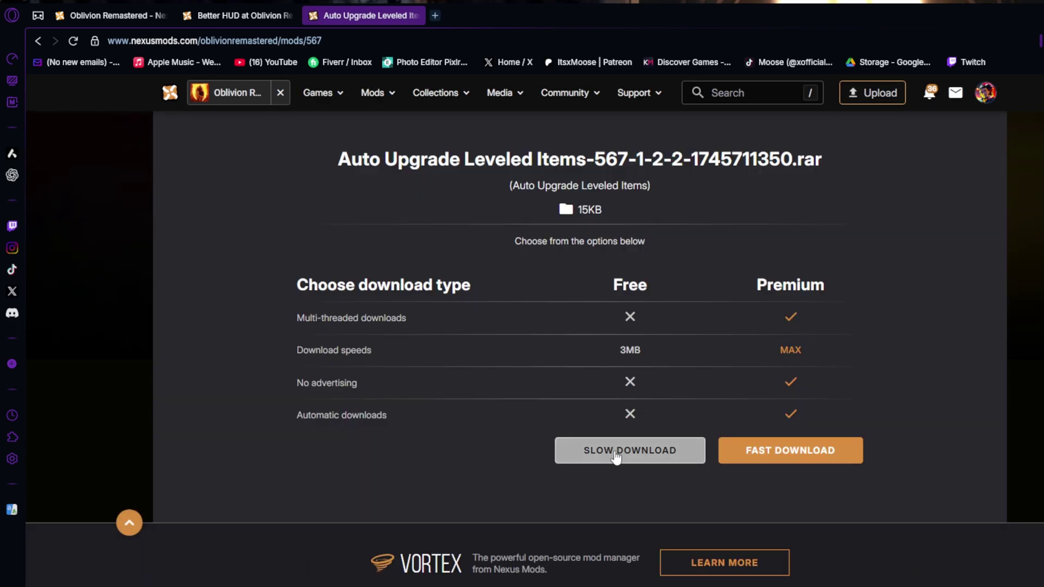
{"action": "left_click", "coordinate": [615, 457]}
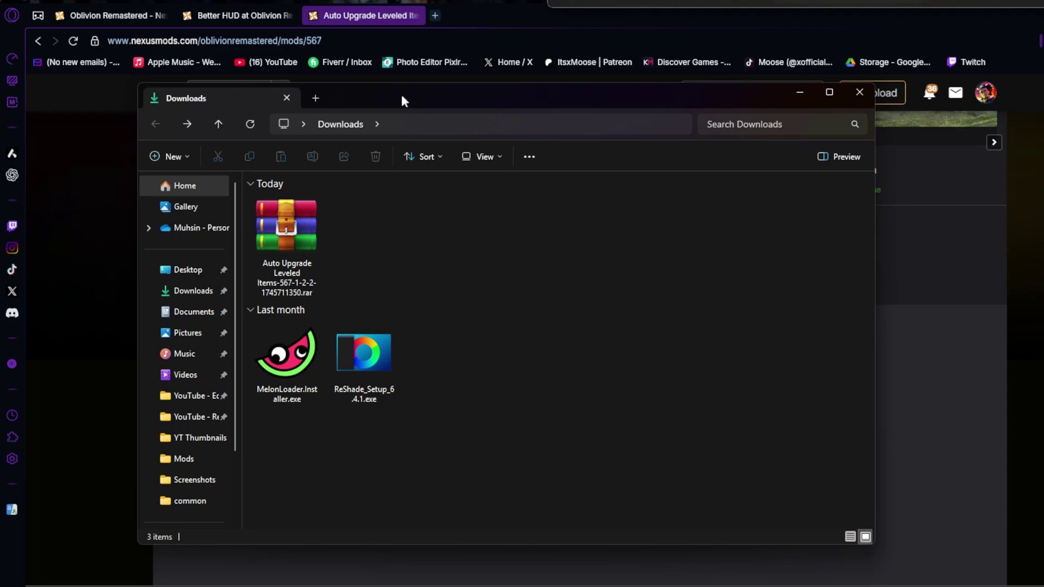
Extract the Auto Upgrade archive into a new folder and open its Data folder.
{"action": "left_click_drag", "start_coordinate": [400, 100], "coordinate": [305, 101]}
{"action": "right_click", "coordinate": [204, 275]}
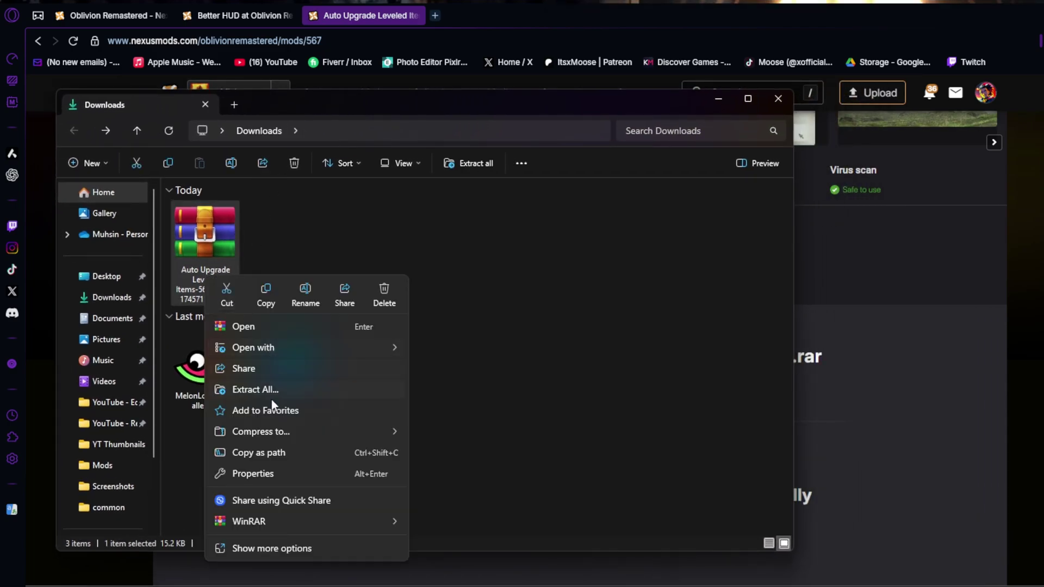
{"action": "left_click", "coordinate": [278, 389]}
{"action": "left_click", "coordinate": [907, 565]}
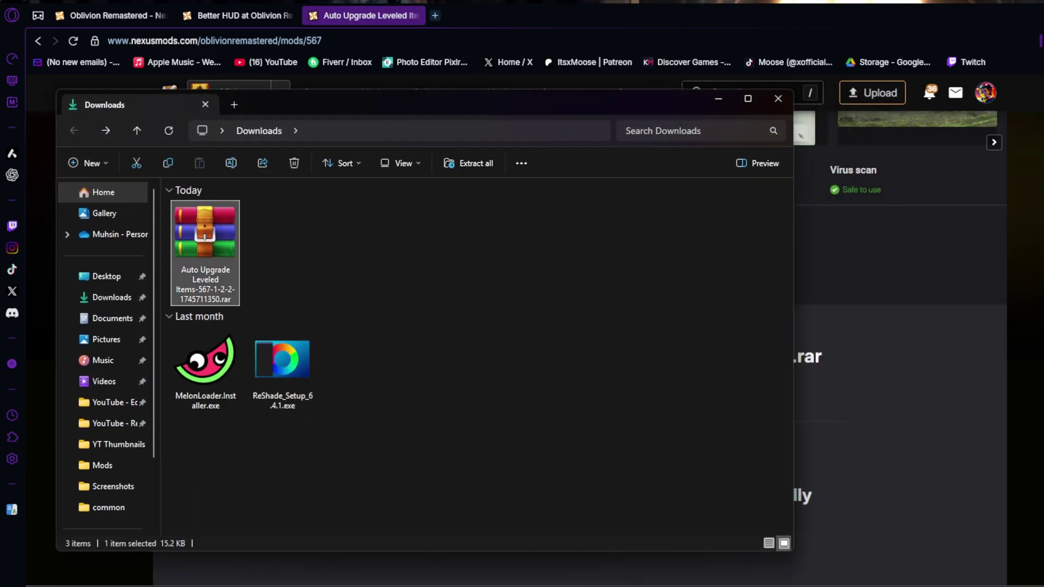
{"action": "double_click", "coordinate": [292, 256]}
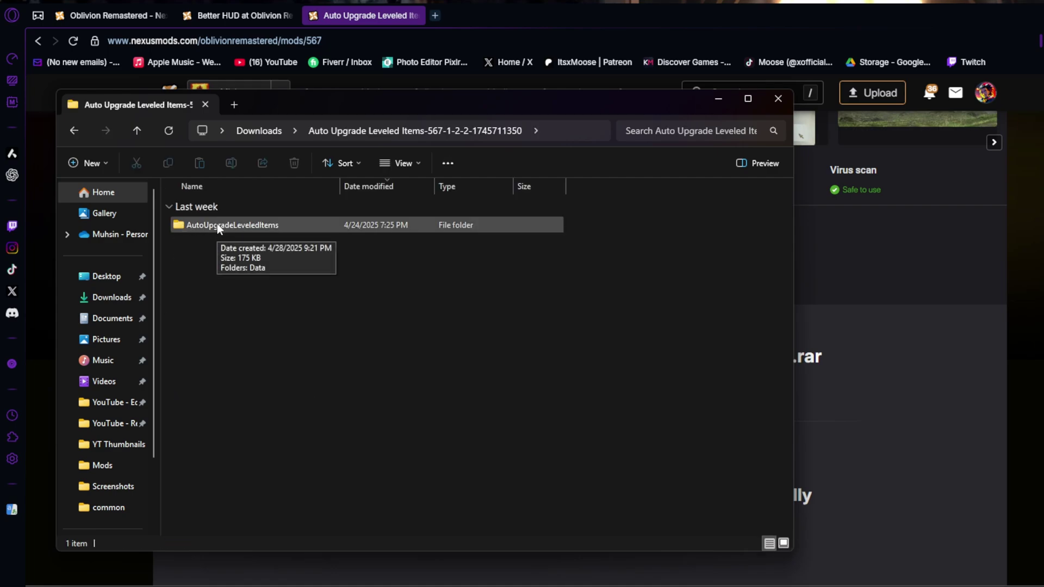
{"action": "double_click", "coordinate": [240, 225]}
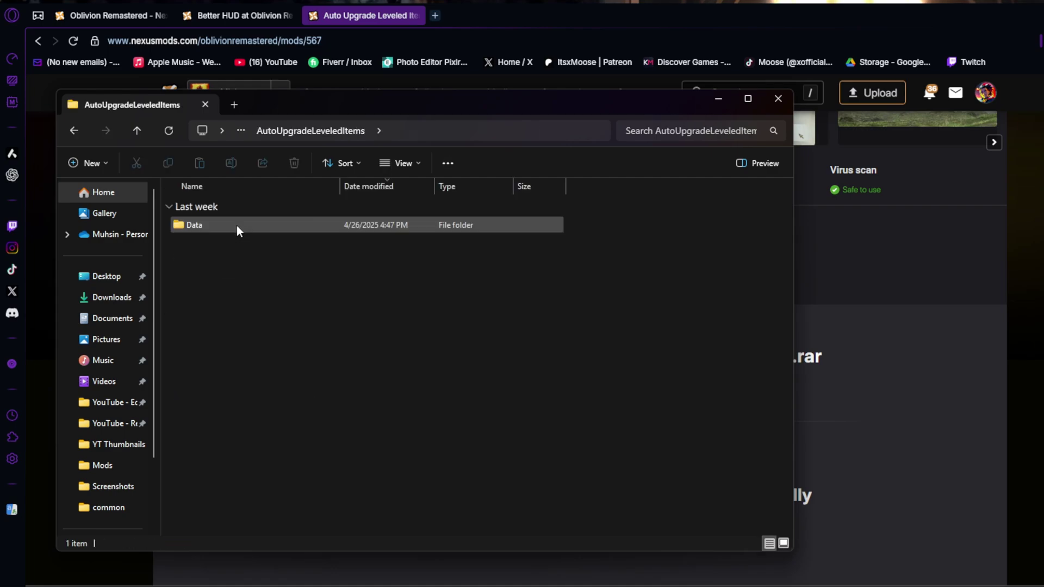
{"action": "double_click", "coordinate": [237, 225]}
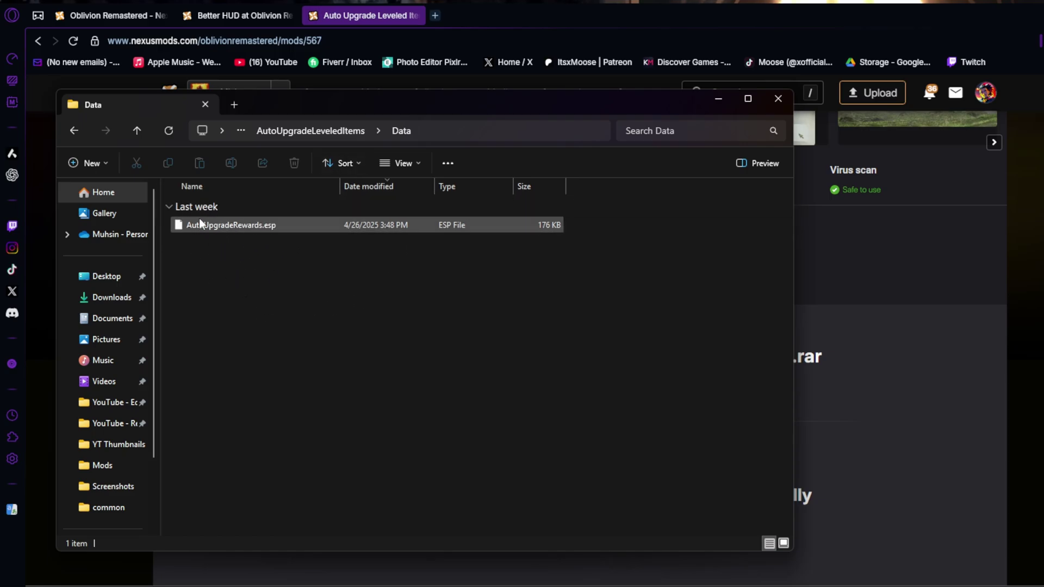
Move AutoUpgradeRewards.esp into the game's OblivionRemastered\Content\Dev\ObvData\Data folder.
{"action": "key", "text": "alt+Tab"}
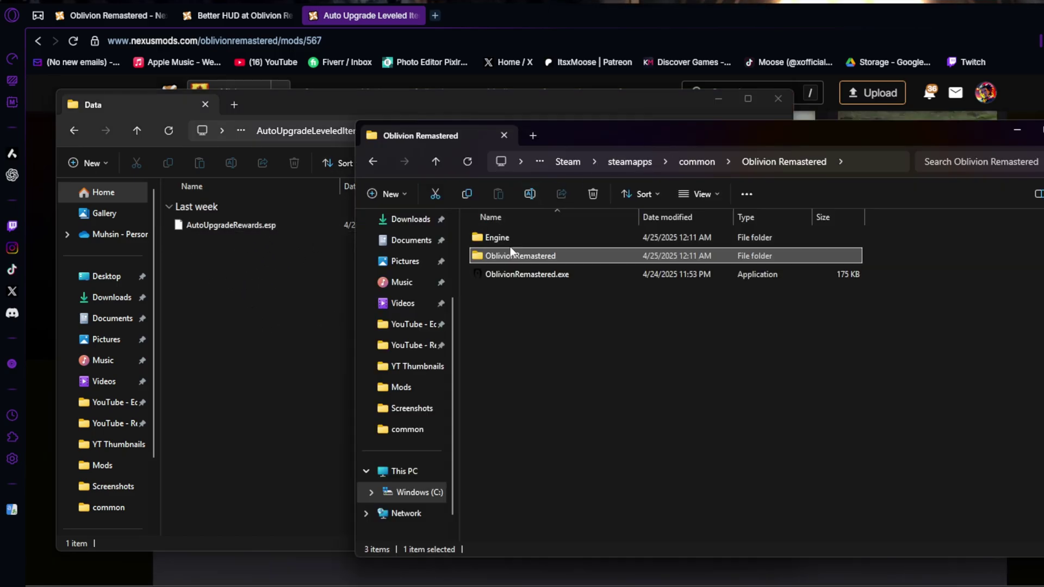
{"action": "double_click", "coordinate": [556, 256]}
{"action": "double_click", "coordinate": [556, 256]}
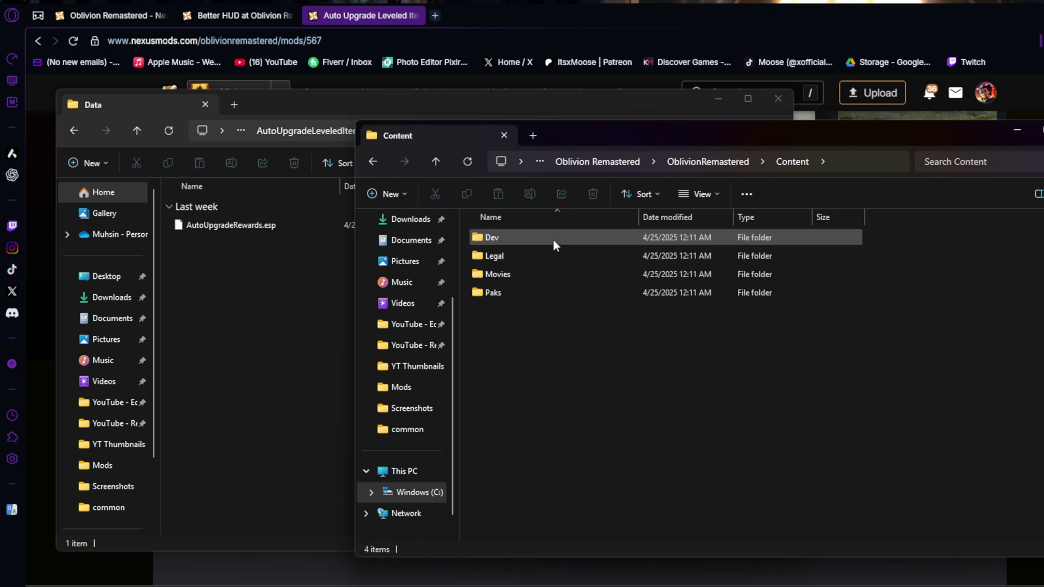
{"action": "double_click", "coordinate": [553, 238]}
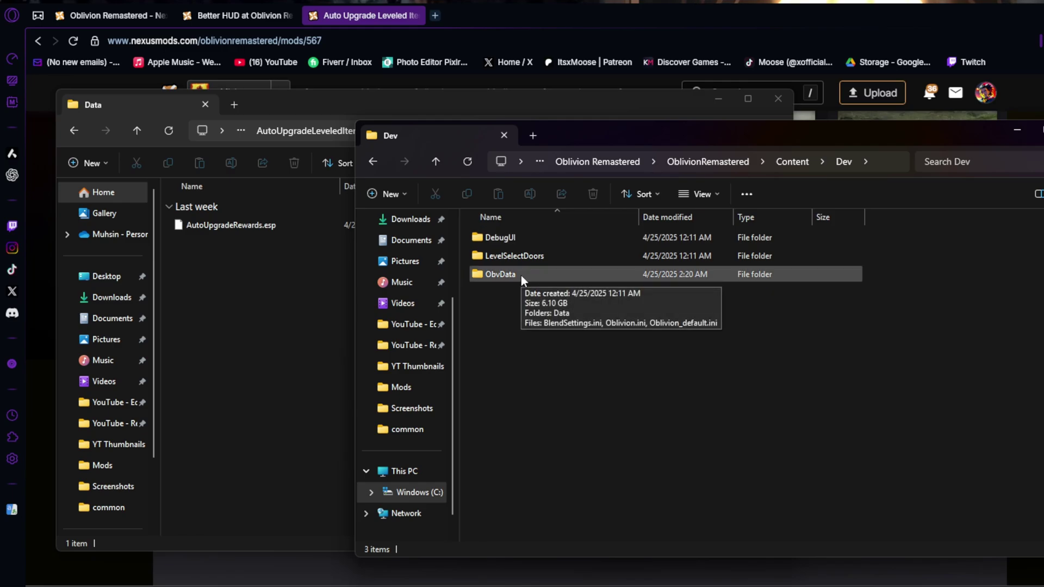
{"action": "double_click", "coordinate": [521, 276]}
{"action": "double_click", "coordinate": [540, 238]}
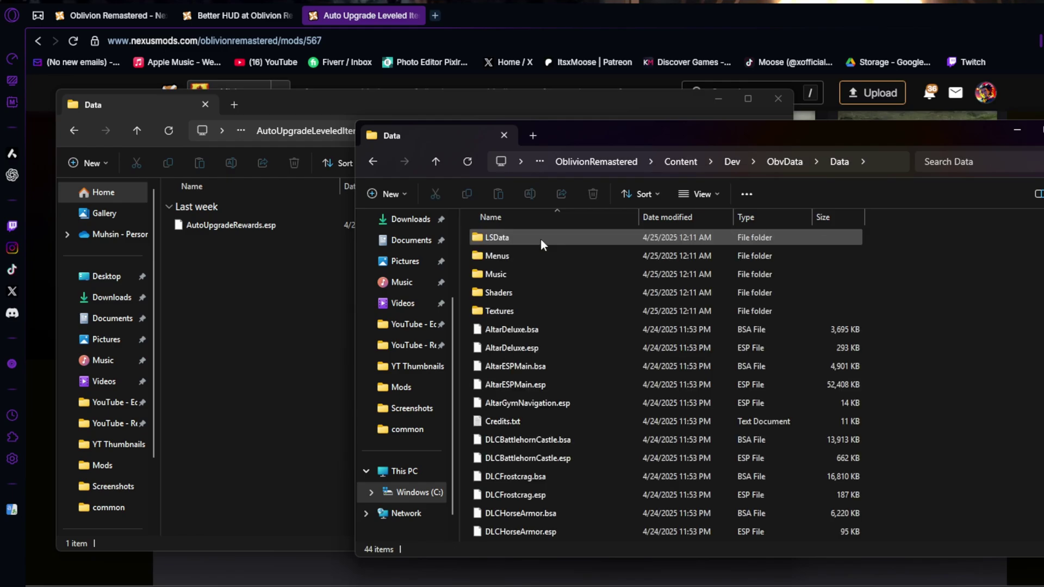
{"action": "scroll", "coordinate": [716, 312], "scroll_direction": "down", "scroll_amount": 3}
{"action": "scroll", "coordinate": [717, 301], "scroll_direction": "up", "scroll_amount": 3}
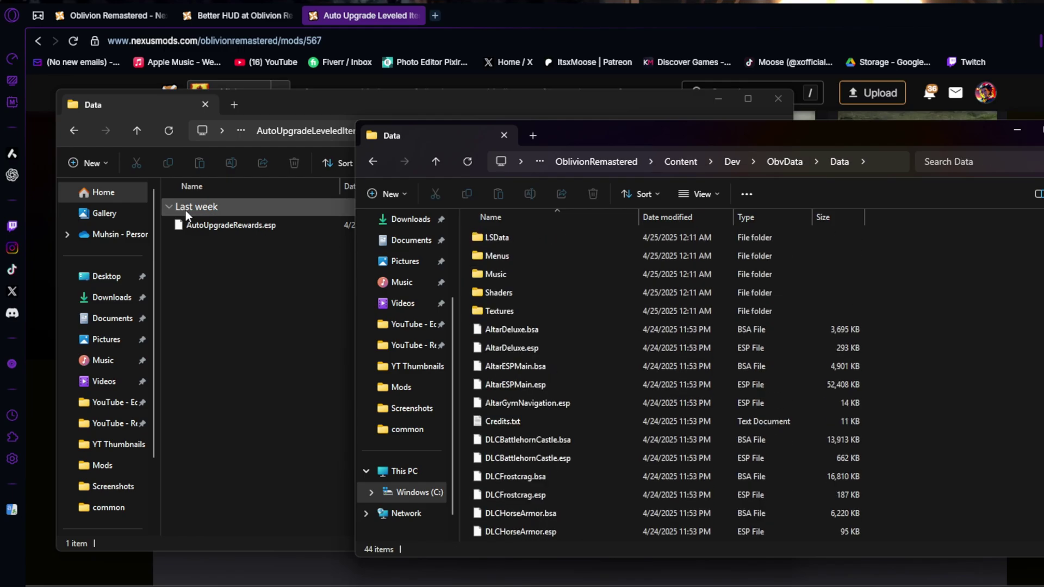
{"action": "left_click_drag", "start_coordinate": [205, 226], "coordinate": [940, 398]}
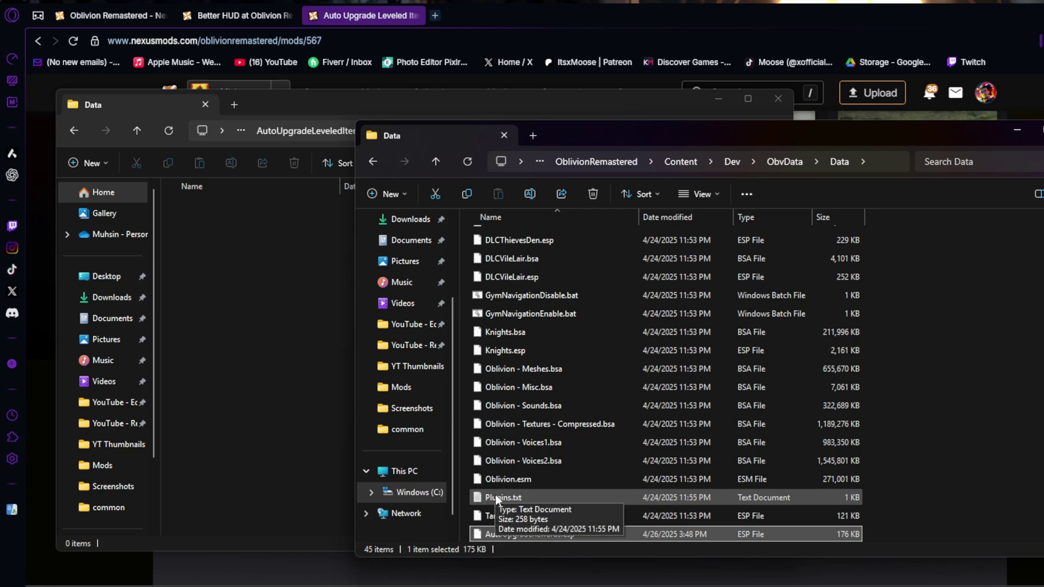
Open that Data folder's Plugins.txt in Notepad.
{"action": "scroll", "coordinate": [520, 482], "scroll_direction": "up", "scroll_amount": 4}
{"action": "scroll", "coordinate": [536, 328], "scroll_direction": "down", "scroll_amount": 4}
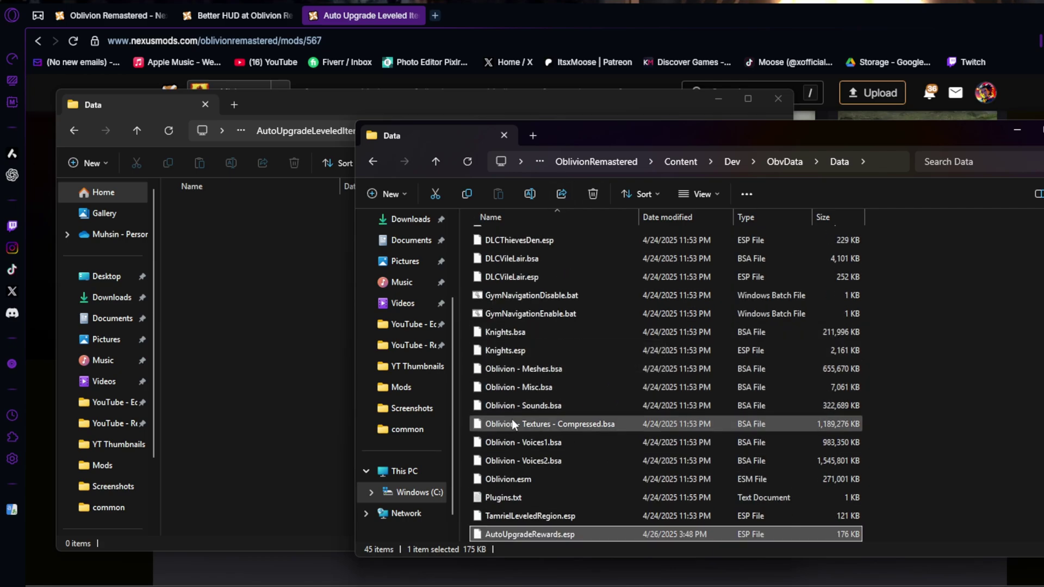
{"action": "double_click", "coordinate": [524, 497]}
Turn off 'Hide extensions for known file types' in File Explorer's Folder Options view settings.
{"action": "left_click_drag", "start_coordinate": [660, 130], "coordinate": [723, 105]}
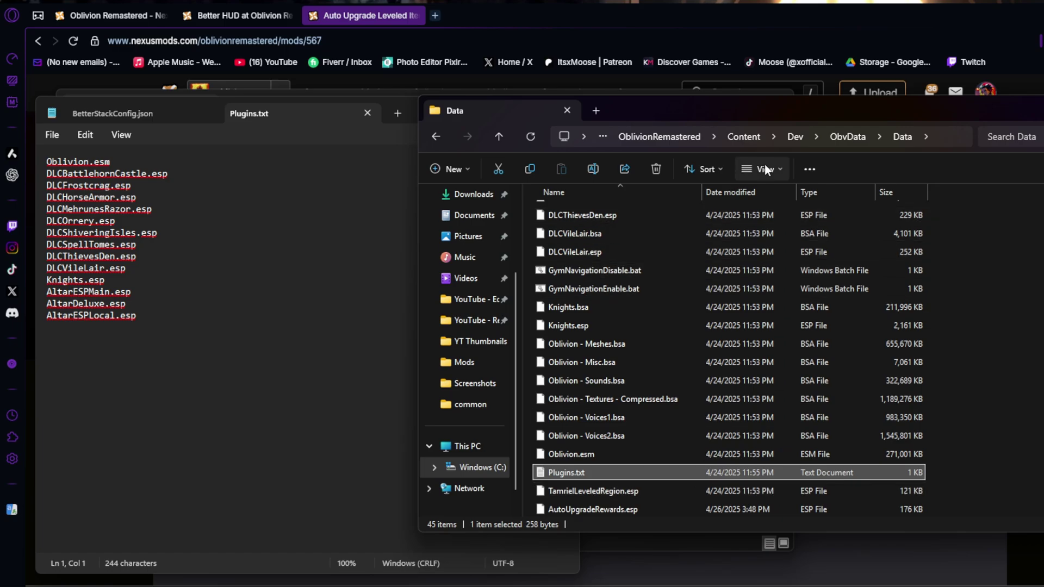
{"action": "left_click", "coordinate": [813, 169]}
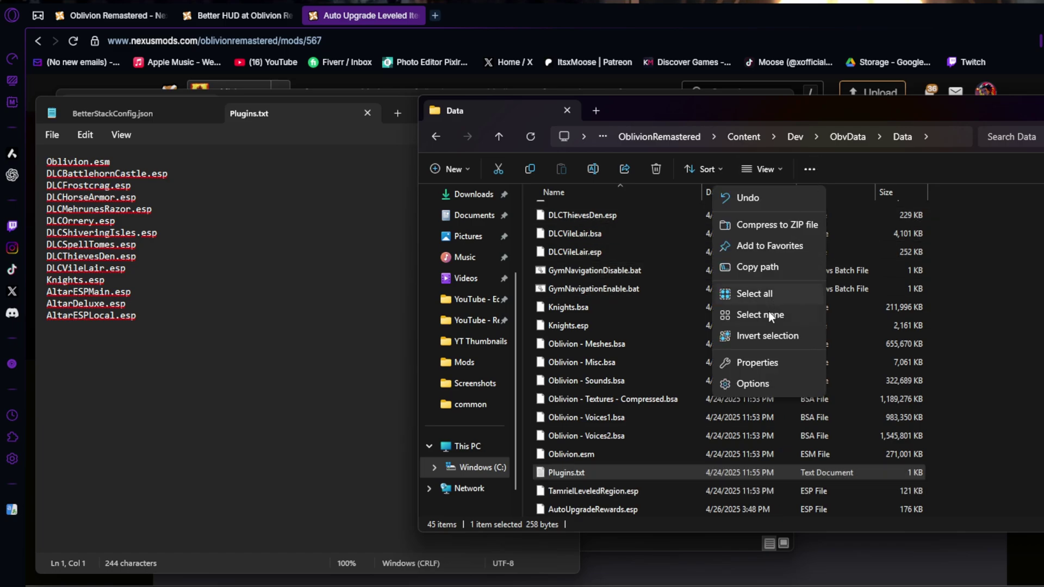
{"action": "left_click", "coordinate": [747, 384]}
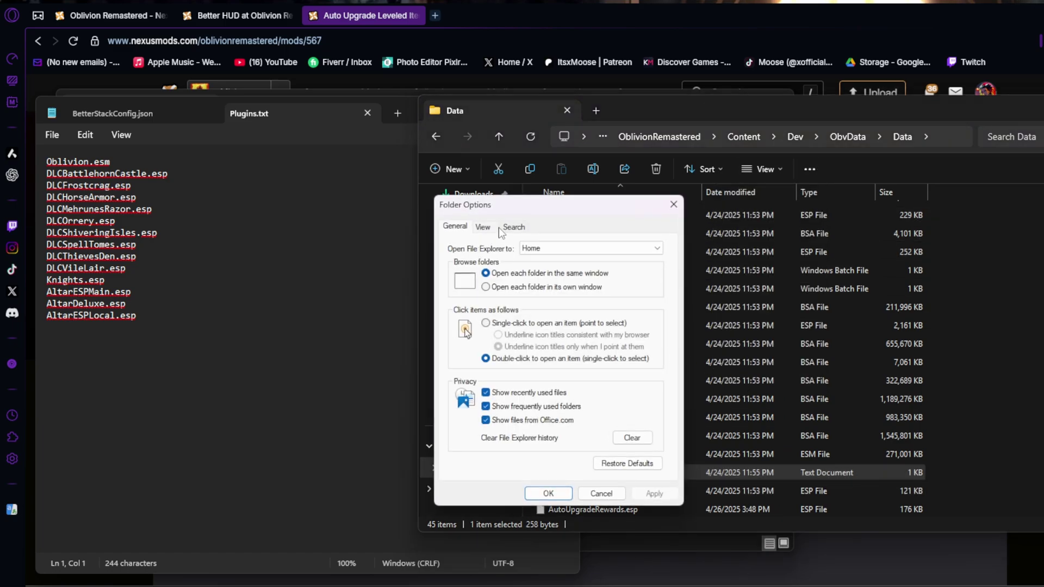
{"action": "left_click", "coordinate": [485, 228]}
{"action": "scroll", "coordinate": [519, 356], "scroll_direction": "down", "scroll_amount": 1}
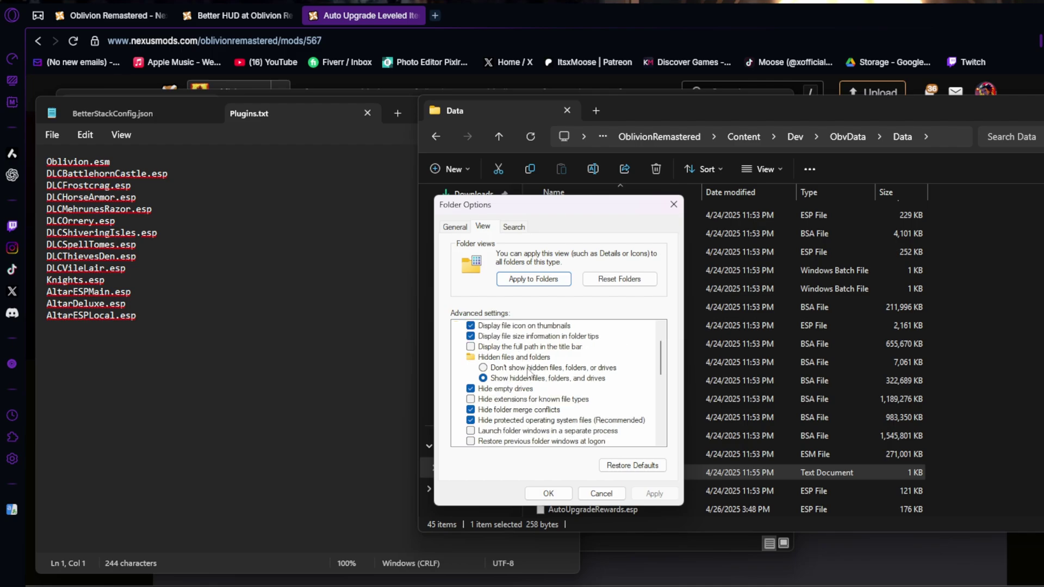
{"action": "scroll", "coordinate": [532, 374], "scroll_direction": "down", "scroll_amount": 1}
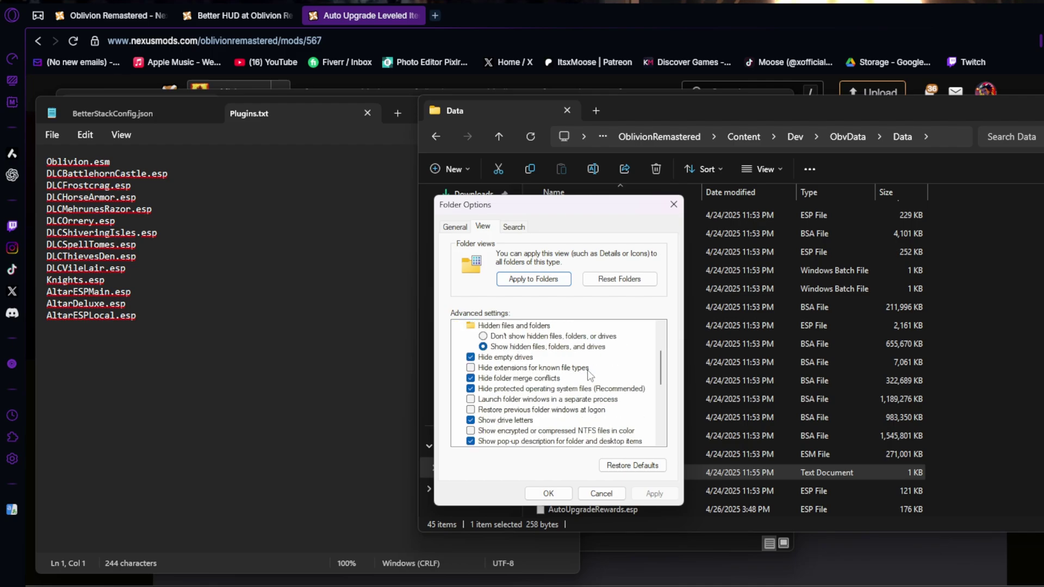
{"action": "left_click_drag", "start_coordinate": [476, 371], "coordinate": [849, 365]}
{"action": "left_click", "coordinate": [847, 361]}
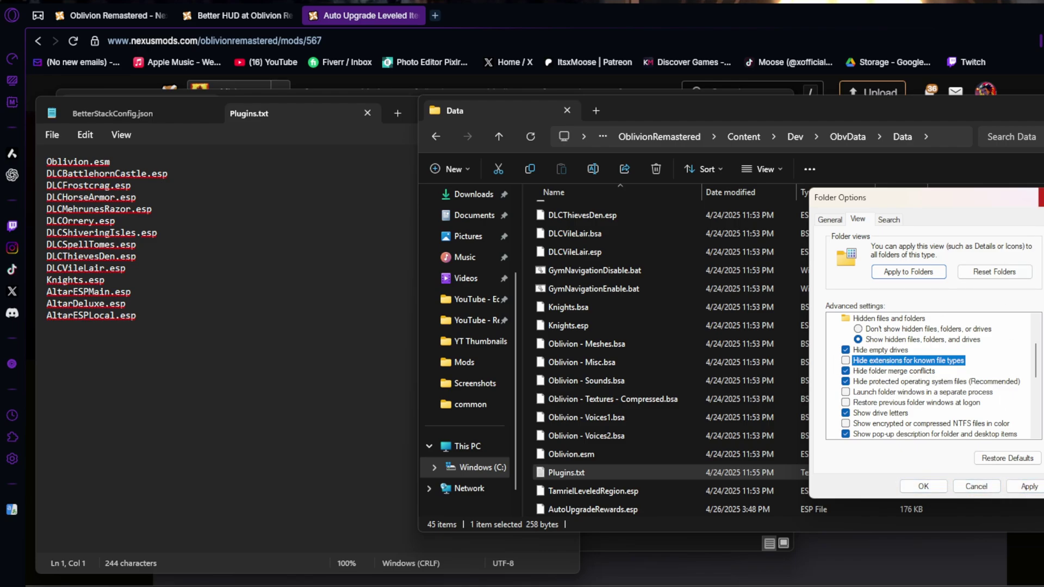
{"action": "left_click", "coordinate": [1040, 196]}
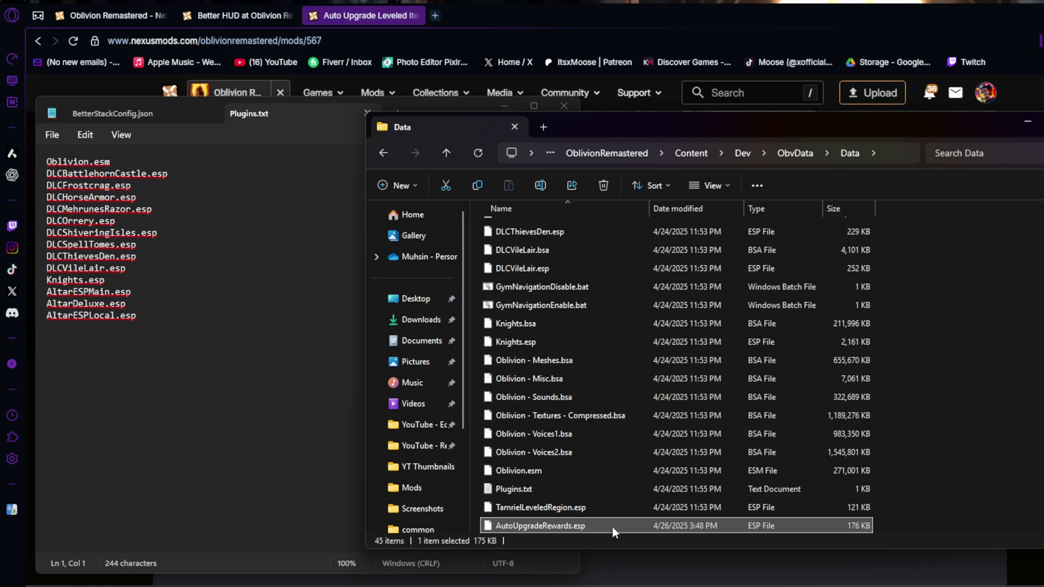
Copy the full file name AutoUpgradeRewards.esp from File Explorer's rename field.
{"action": "left_click", "coordinate": [850, 526], "text": "ctrl"}
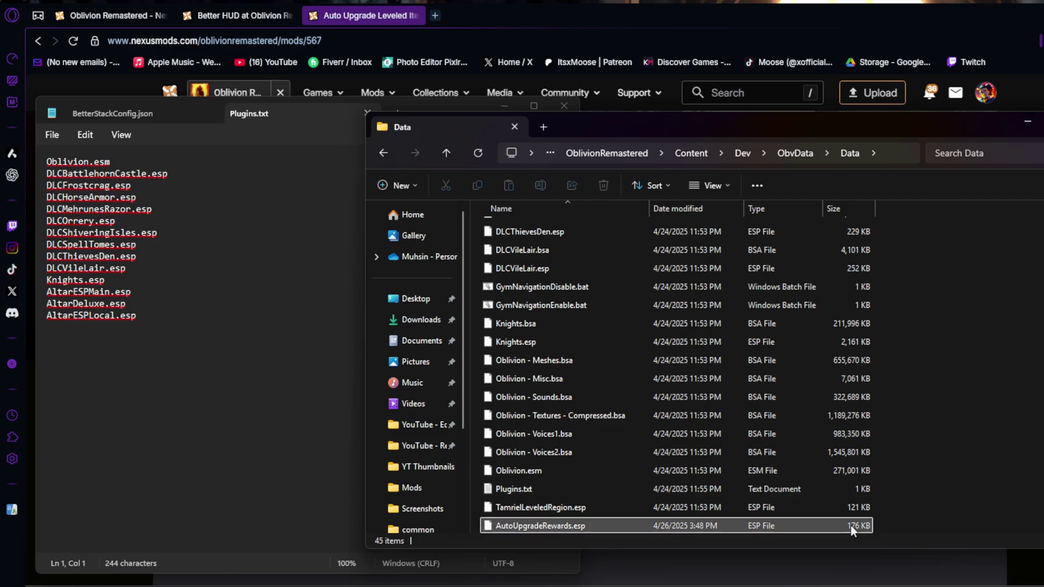
{"action": "left_click", "coordinate": [602, 526]}
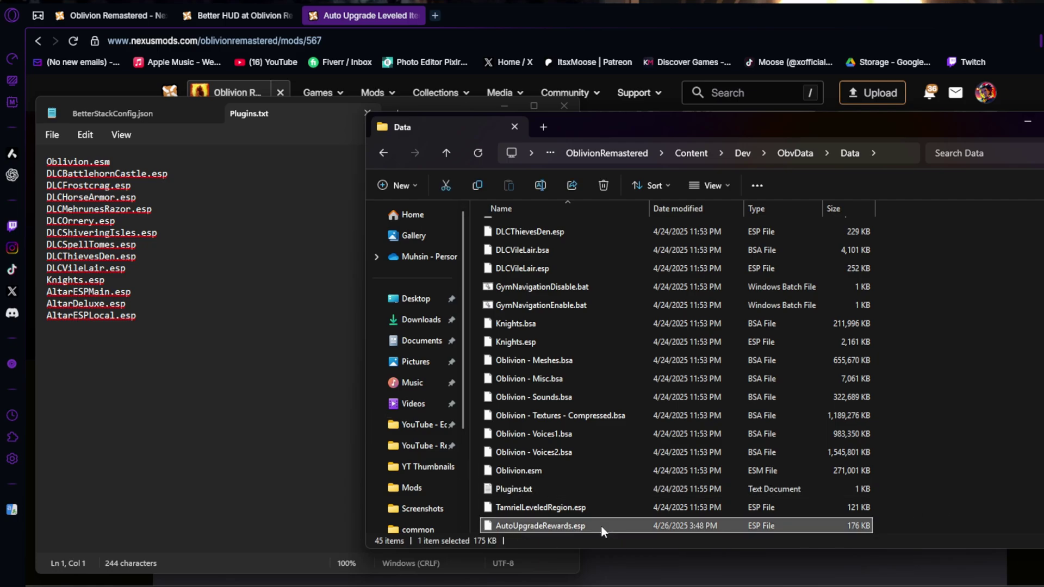
{"action": "left_click", "coordinate": [602, 525]}
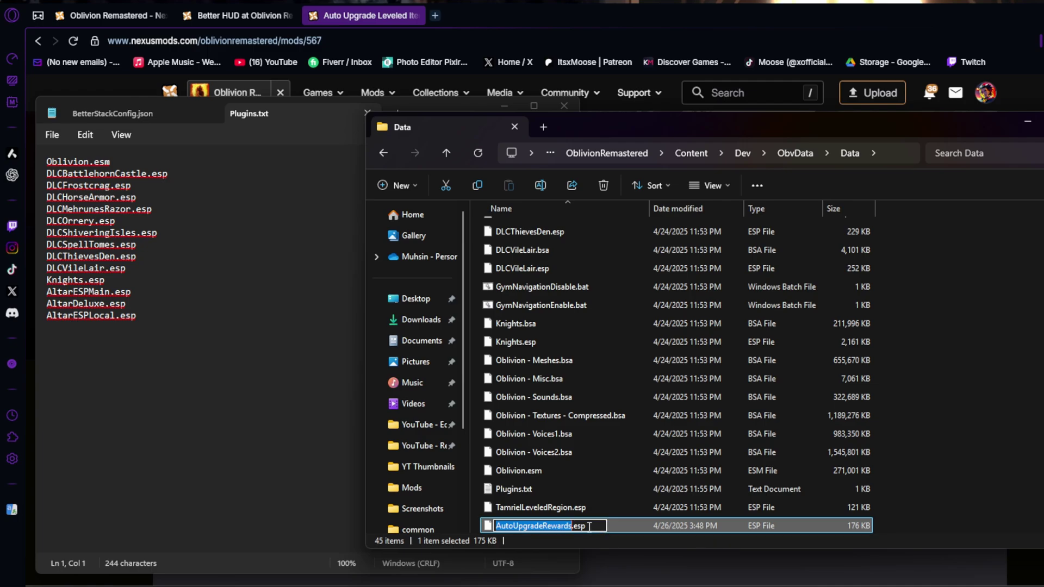
{"action": "left_click_drag", "start_coordinate": [589, 526], "coordinate": [495, 526]}
{"action": "key", "text": "ctrl+c"}
Add AutoUpgradeRewards.esp as a new line after AltarESPLocal.esp in Plugins.txt and save.
{"action": "left_click", "coordinate": [150, 316]}
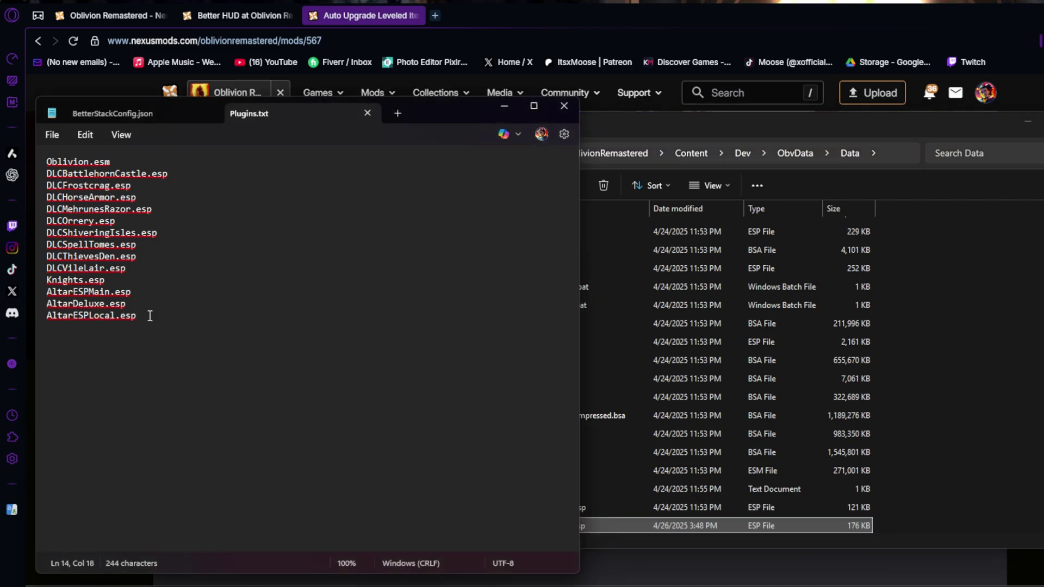
{"action": "key", "text": "Return"}
{"action": "key", "text": "ctrl+v"}
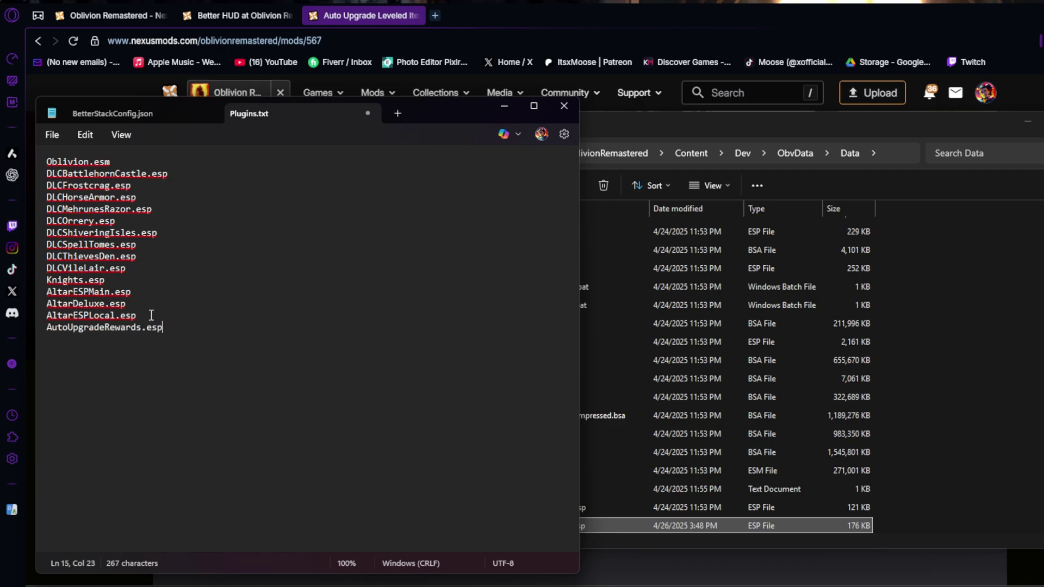
{"action": "left_click", "coordinate": [52, 134]}
{"action": "left_click", "coordinate": [73, 242]}
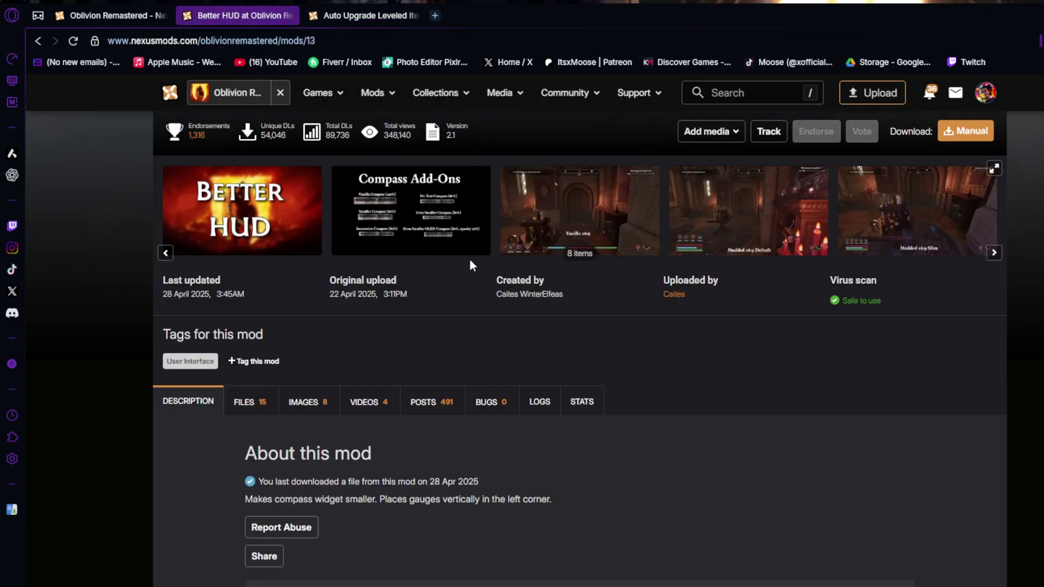
Look through the Better HUD 16:9 screenshots, then scroll down to the main files list.
{"action": "scroll", "coordinate": [799, 446], "scroll_direction": "down", "scroll_amount": 2}
{"action": "scroll", "coordinate": [789, 450], "scroll_direction": "up", "scroll_amount": 3}
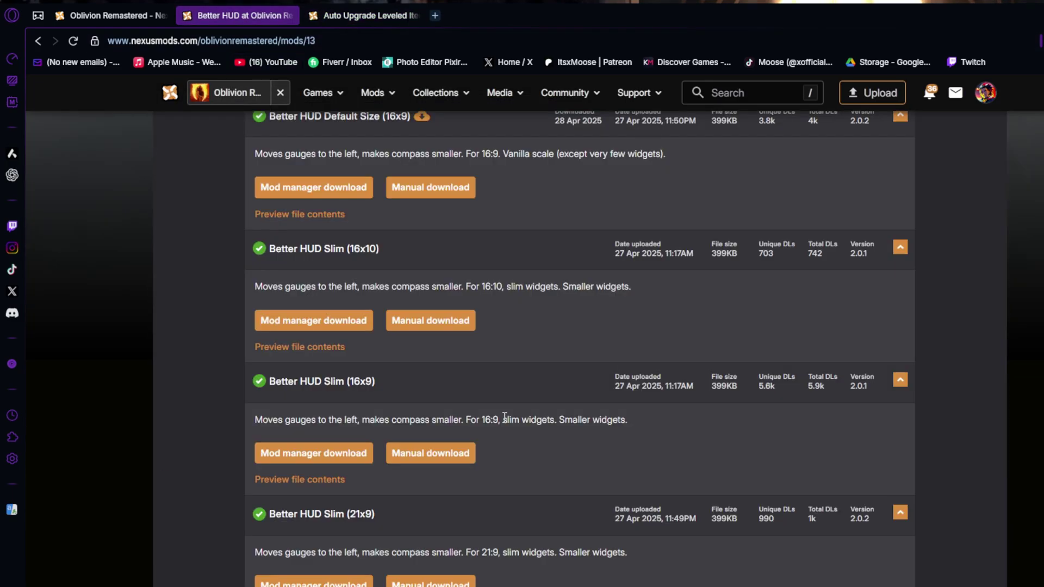
{"action": "scroll", "coordinate": [520, 432], "scroll_direction": "up", "scroll_amount": 8}
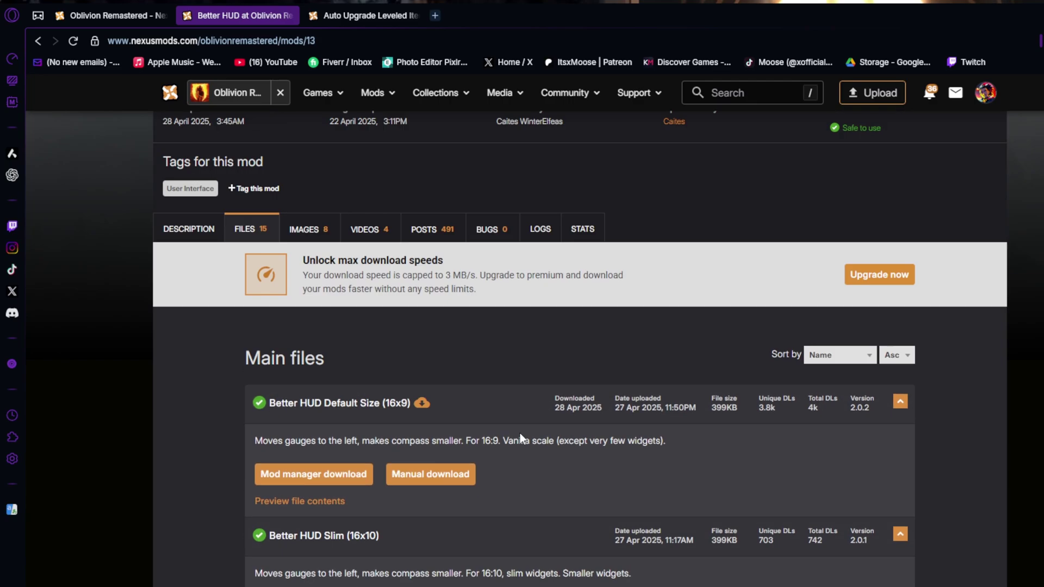
{"action": "left_click", "coordinate": [749, 312]}
{"action": "left_click", "coordinate": [966, 344]}
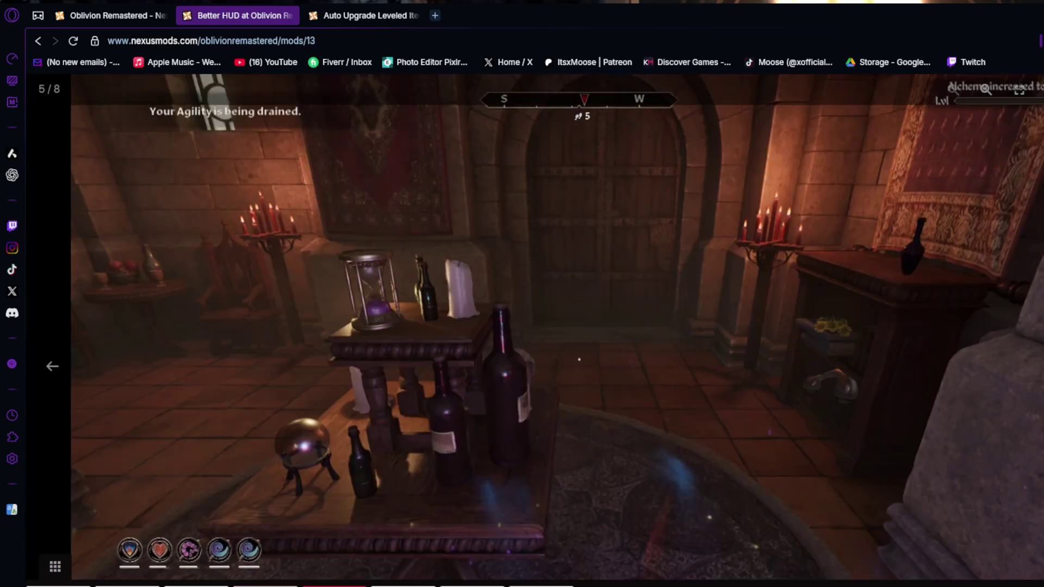
{"action": "left_click", "coordinate": [52, 366]}
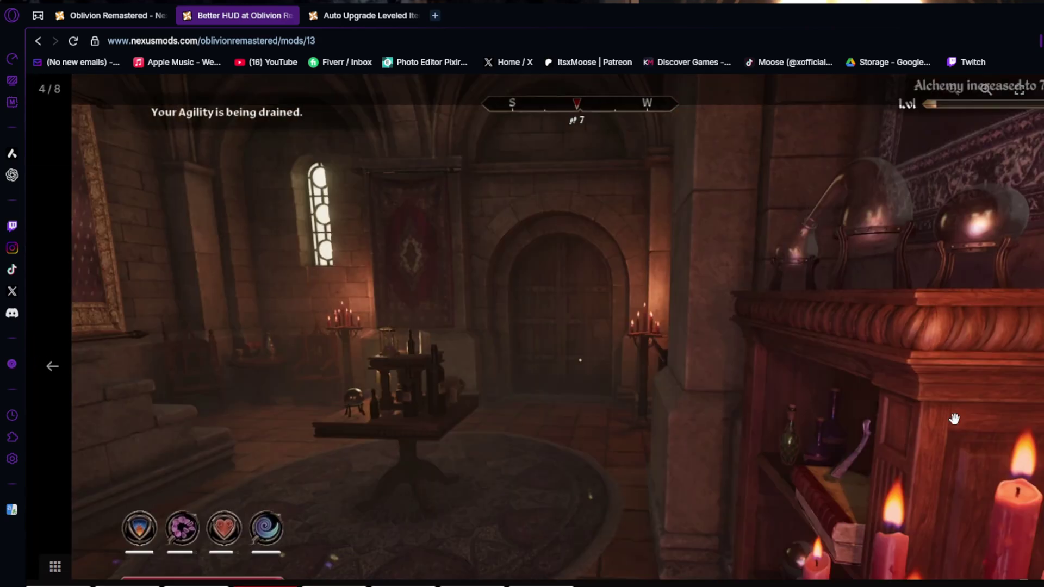
{"action": "key", "text": "Escape"}
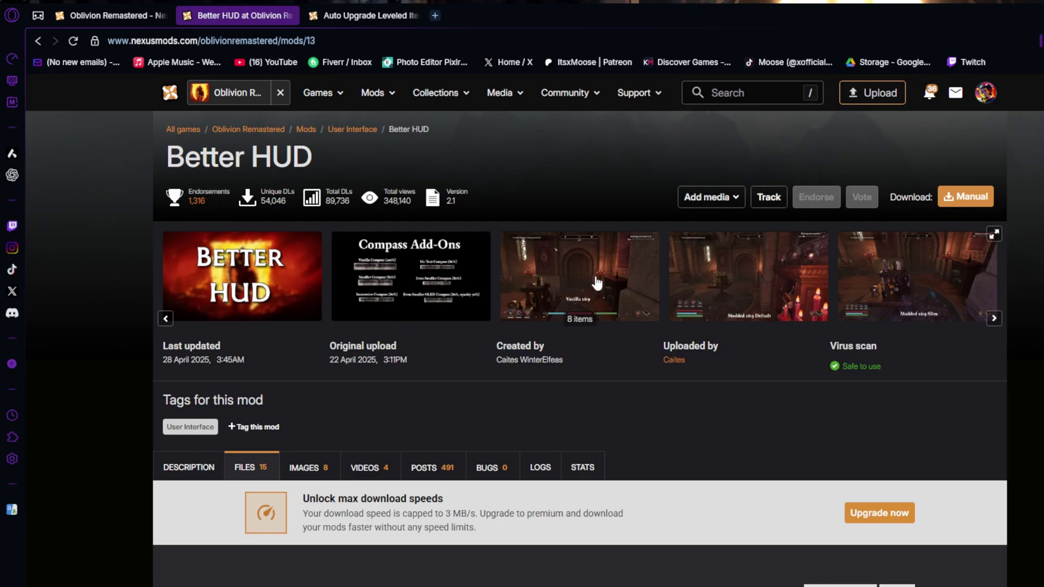
{"action": "scroll", "coordinate": [539, 311], "scroll_direction": "down", "scroll_amount": 1}
{"action": "scroll", "coordinate": [538, 311], "scroll_direction": "down", "scroll_amount": 8}
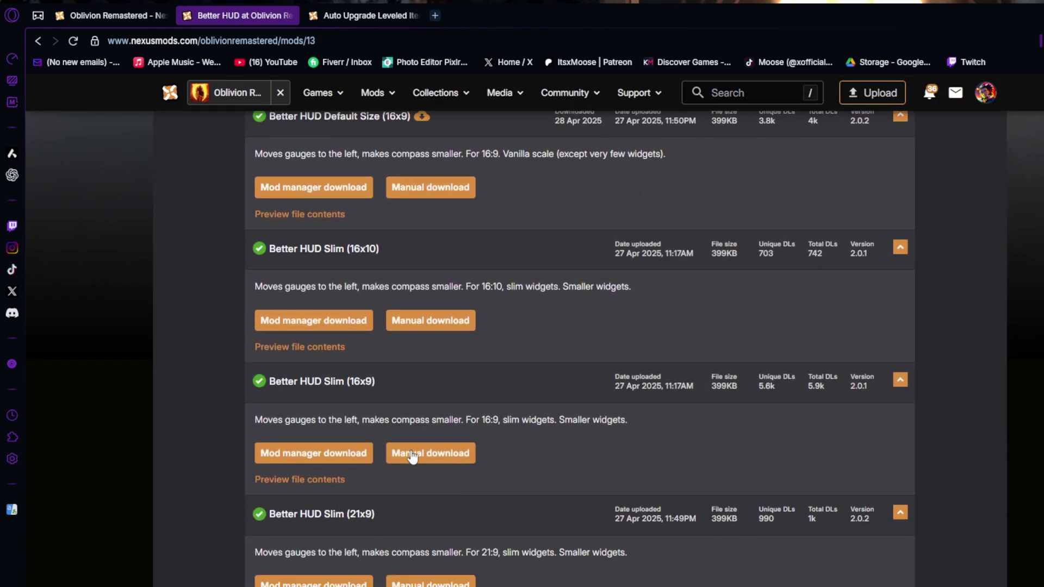
Download and extract the Better HUD Slim (16x9) zip, delete it, and open the upd5 subfolder.
{"action": "left_click", "coordinate": [438, 448]}
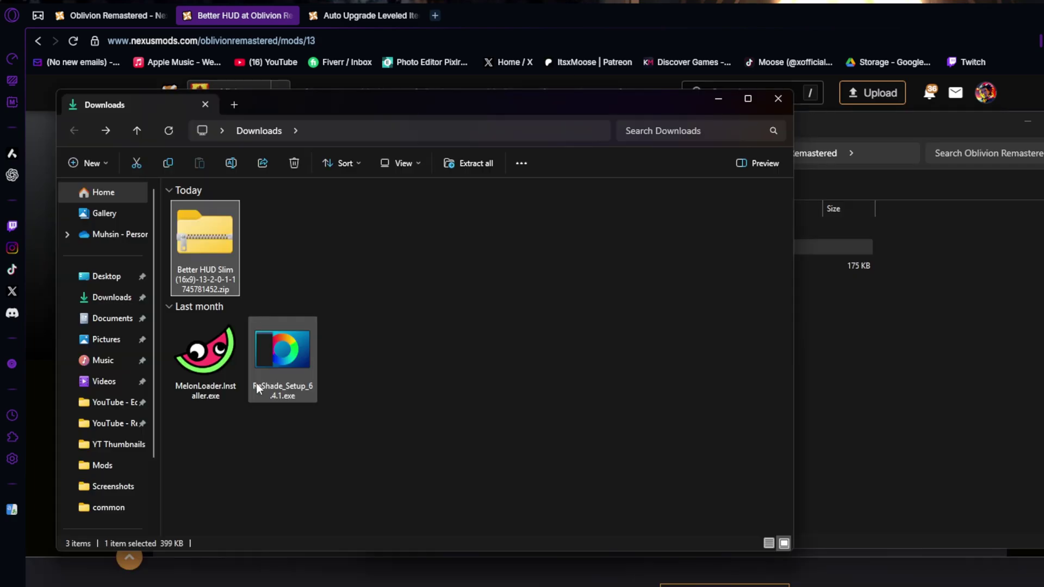
{"action": "right_click", "coordinate": [205, 253]}
{"action": "left_click", "coordinate": [282, 409]}
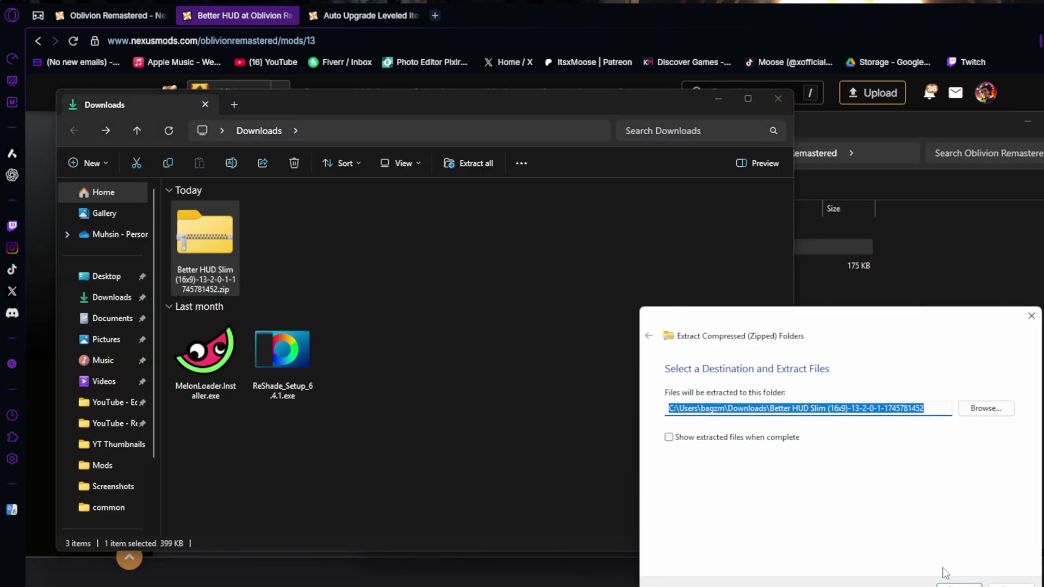
{"action": "key", "text": "Return"}
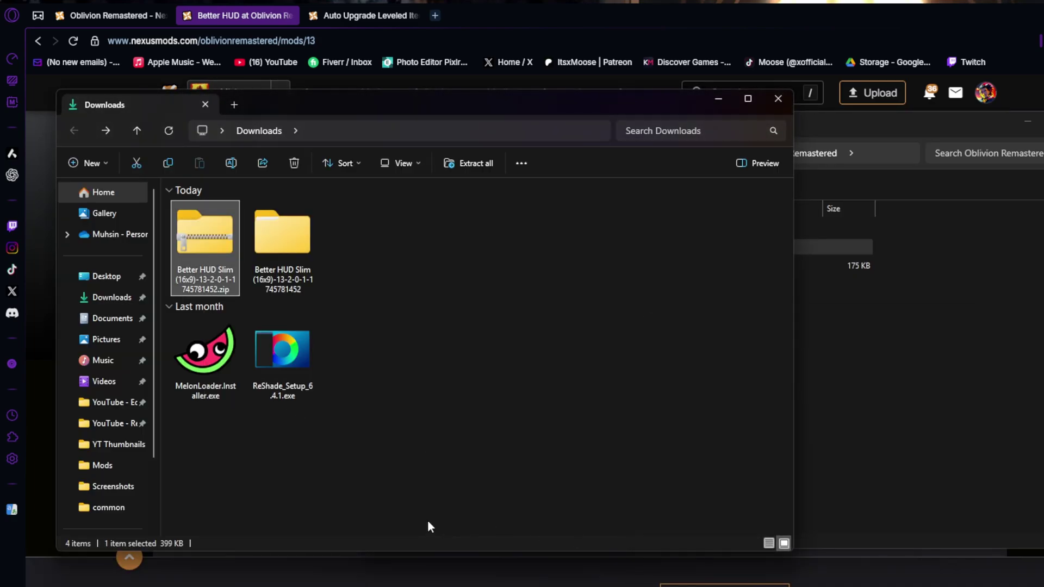
{"action": "right_click", "coordinate": [226, 271]}
{"action": "left_click", "coordinate": [394, 292]}
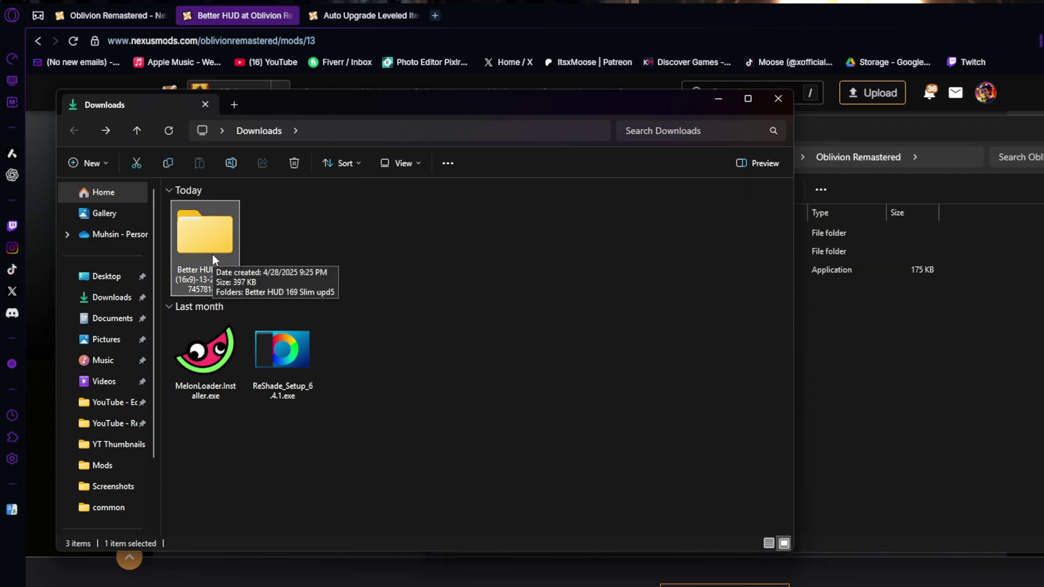
{"action": "double_click", "coordinate": [200, 239]}
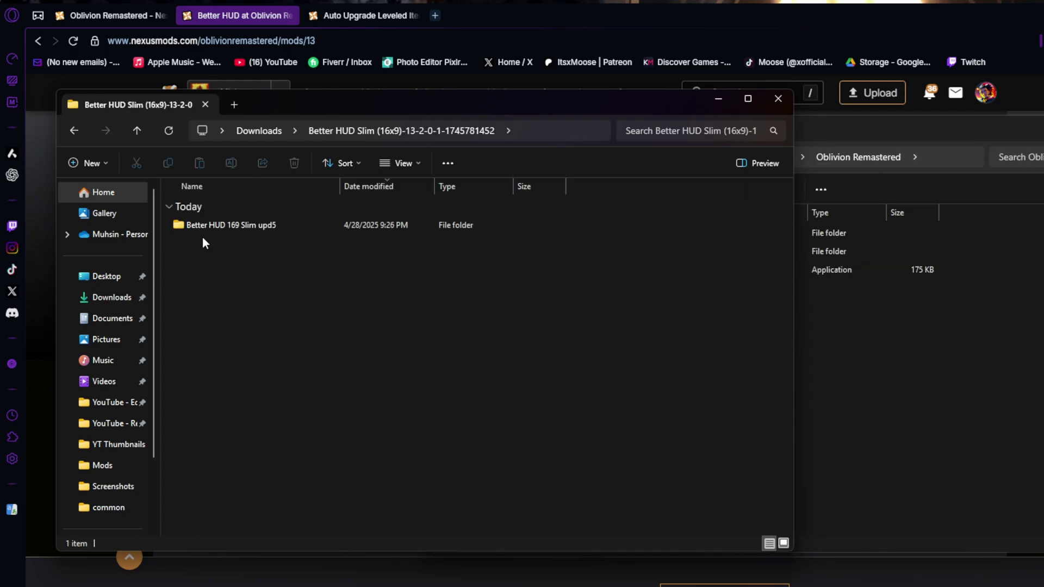
{"action": "double_click", "coordinate": [225, 225]}
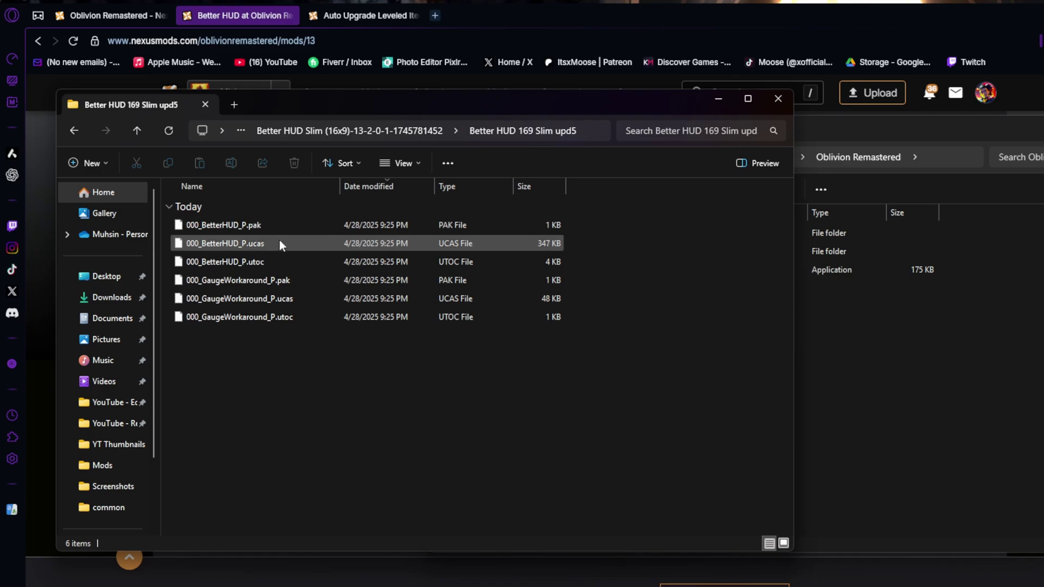
Create a new ~mods folder inside the game's OblivionRemastered\Content\Paks folder.
{"action": "left_click", "coordinate": [958, 384]}
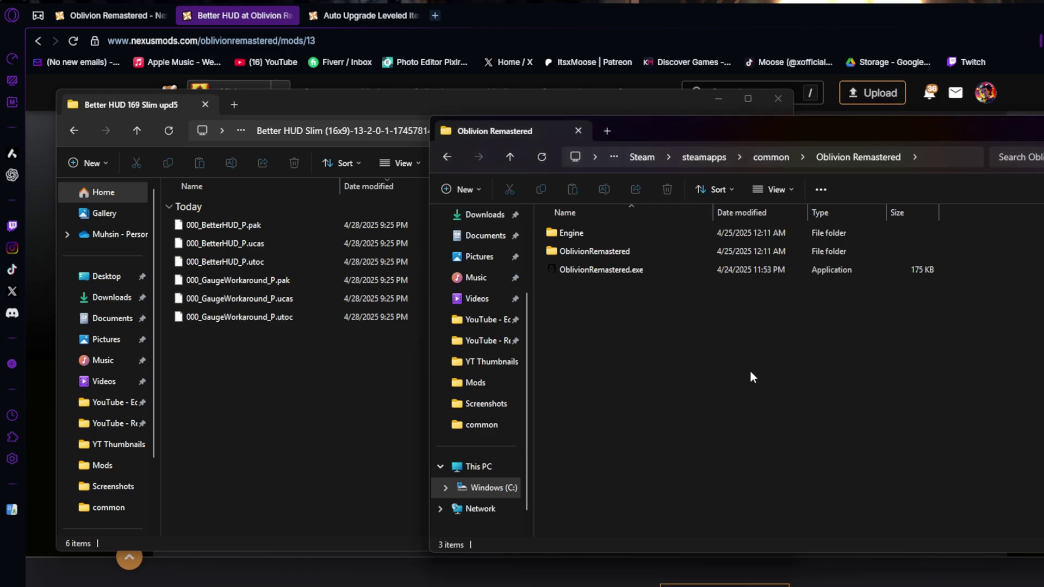
{"action": "double_click", "coordinate": [590, 253]}
{"action": "double_click", "coordinate": [595, 251]}
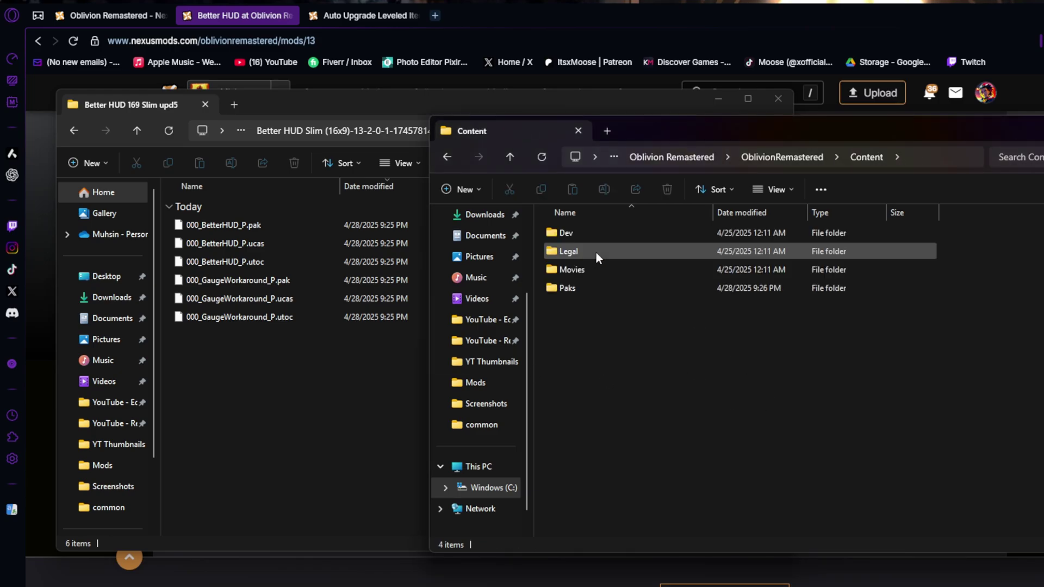
{"action": "double_click", "coordinate": [592, 287]}
{"action": "right_click", "coordinate": [617, 400]}
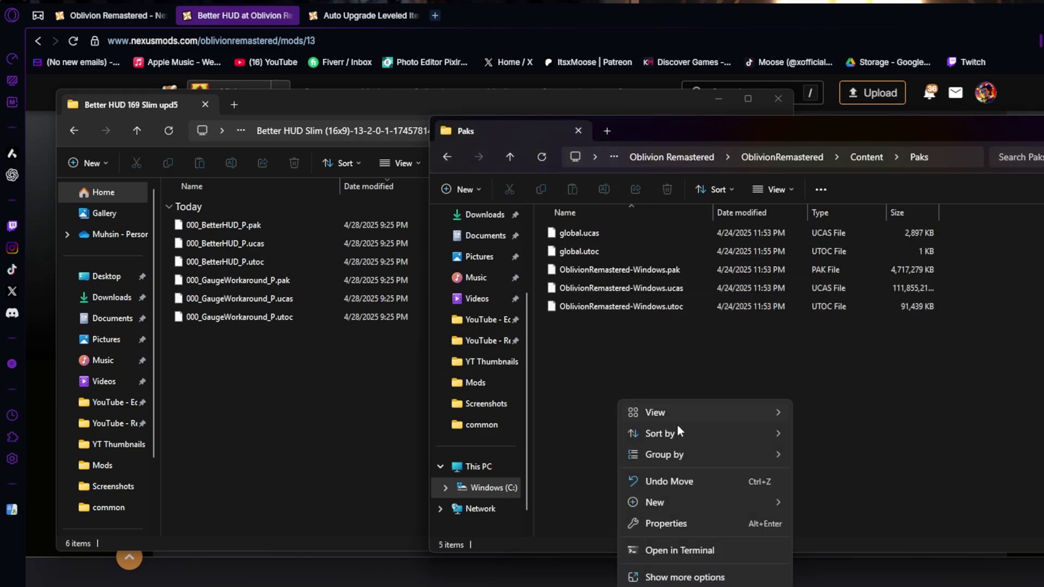
{"action": "mouse_move", "coordinate": [707, 504]}
{"action": "left_click", "coordinate": [831, 505]}
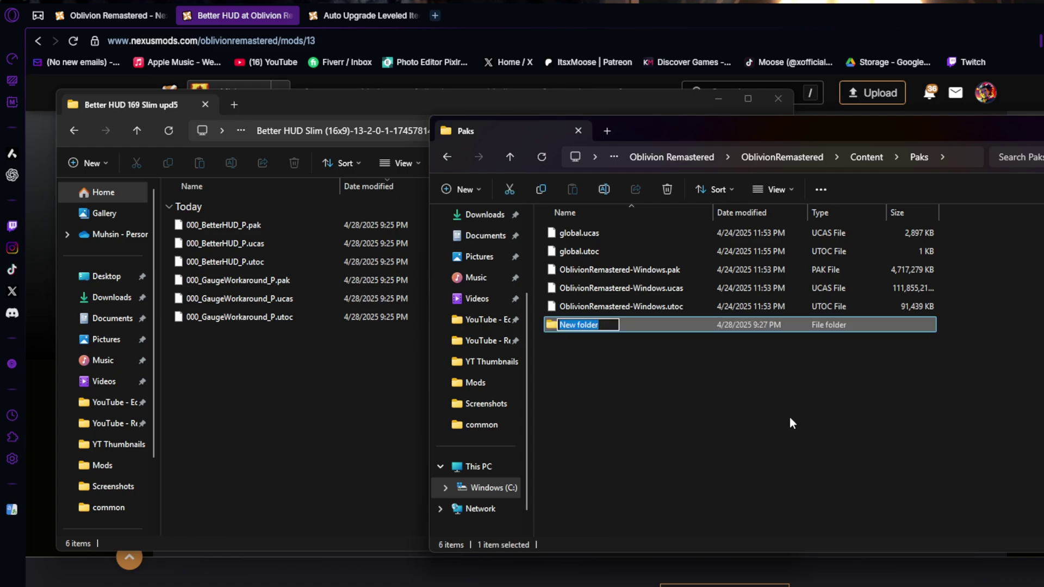
{"action": "type", "text": "~"}
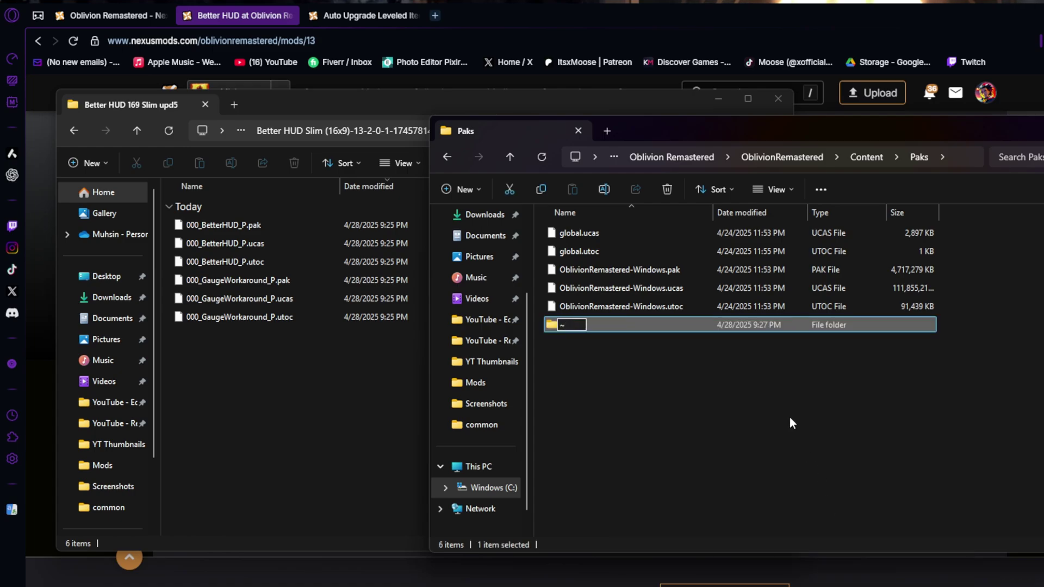
{"action": "type", "text": "mods"}
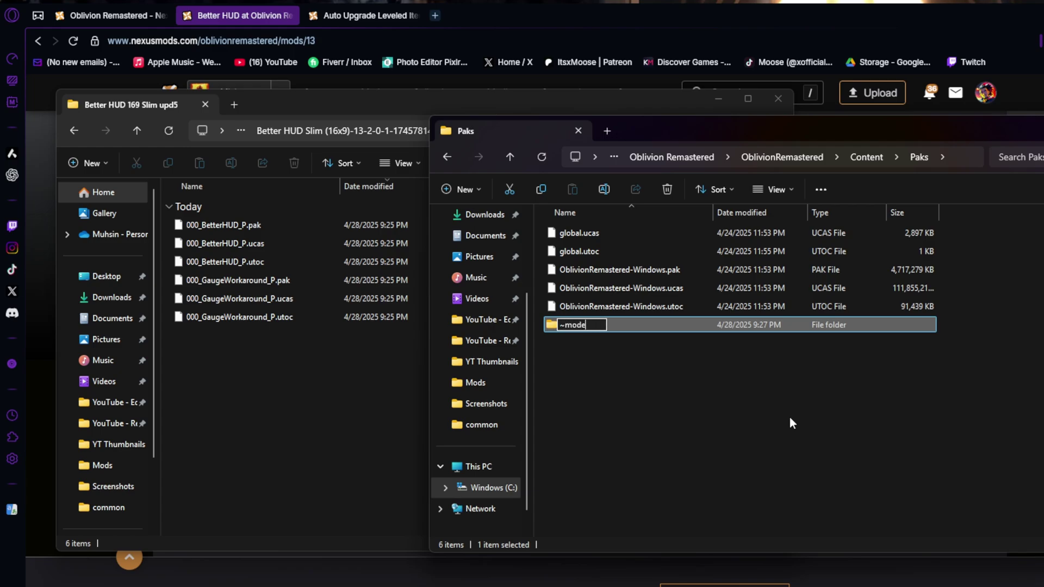
{"action": "key", "text": "Return"}
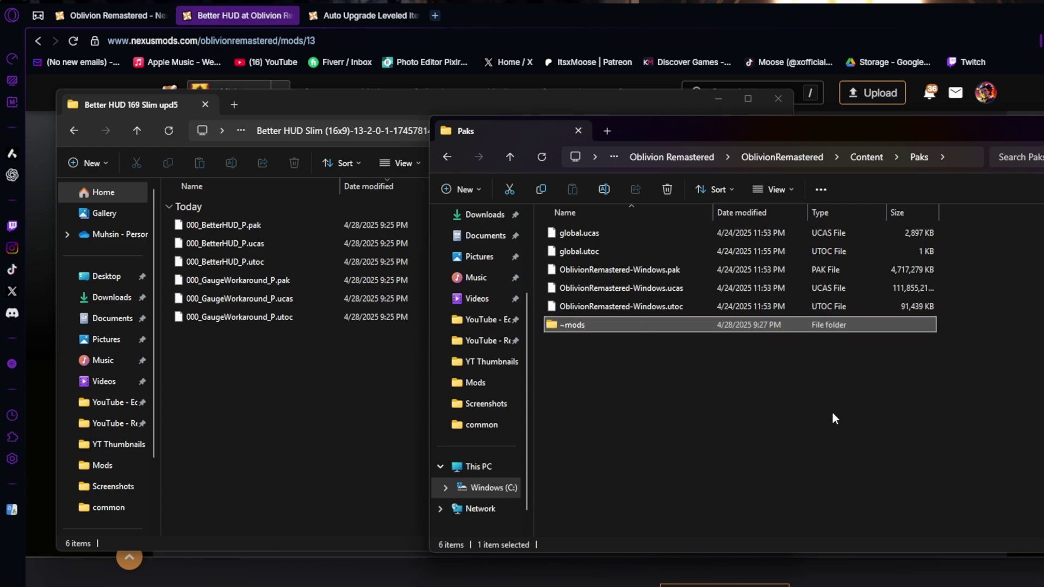
Move the six Better HUD pak, ucas and utoc files into ~mods and check them.
{"action": "left_click", "coordinate": [689, 417]}
{"action": "left_click_drag", "start_coordinate": [207, 363], "coordinate": [266, 219]}
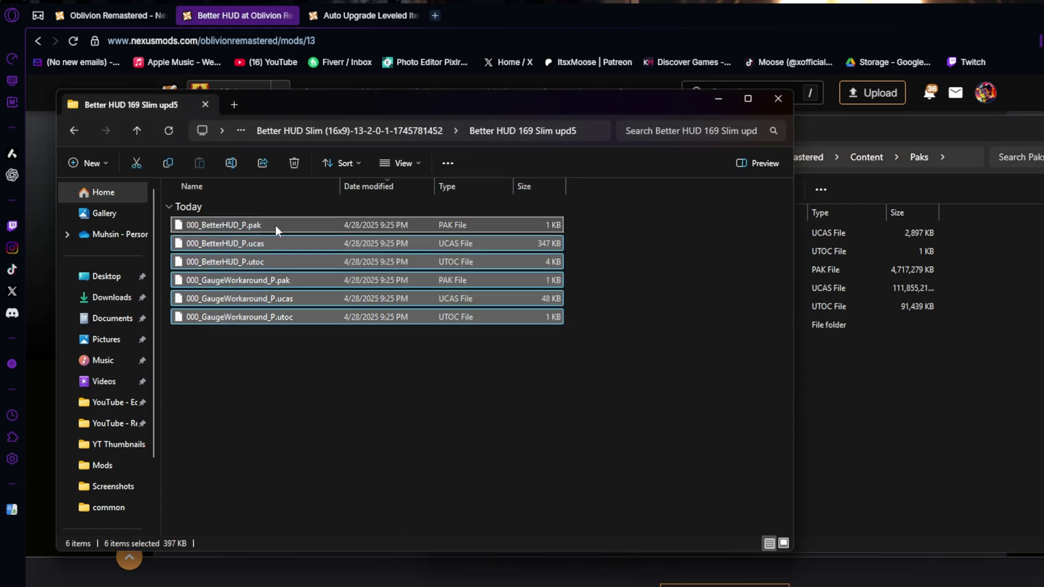
{"action": "left_click", "coordinate": [876, 161]}
{"action": "left_click_drag", "start_coordinate": [354, 361], "coordinate": [860, 302]}
{"action": "double_click", "coordinate": [860, 302]}
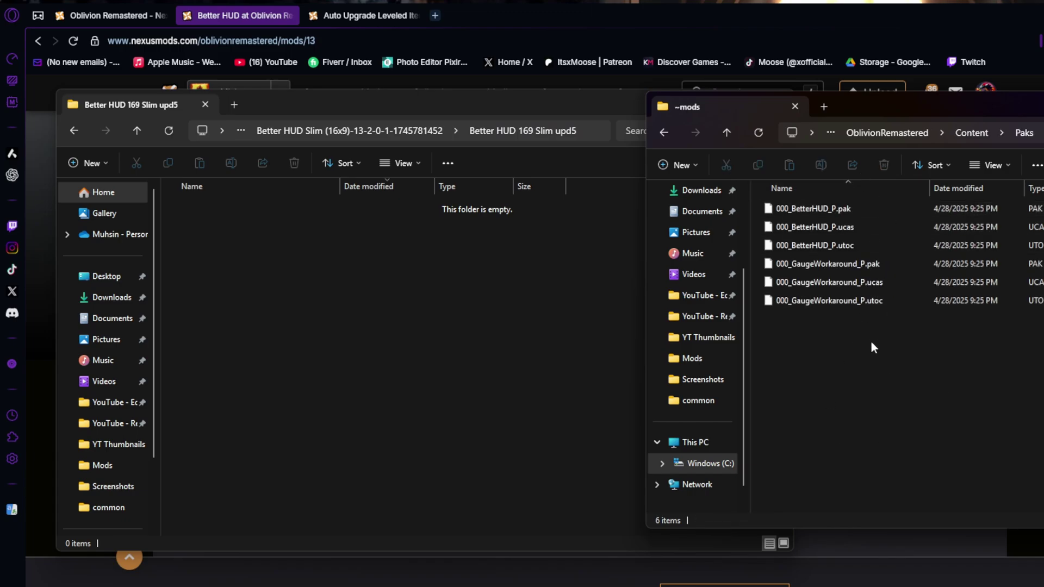
{"action": "left_click_drag", "start_coordinate": [928, 106], "coordinate": [880, 144]}
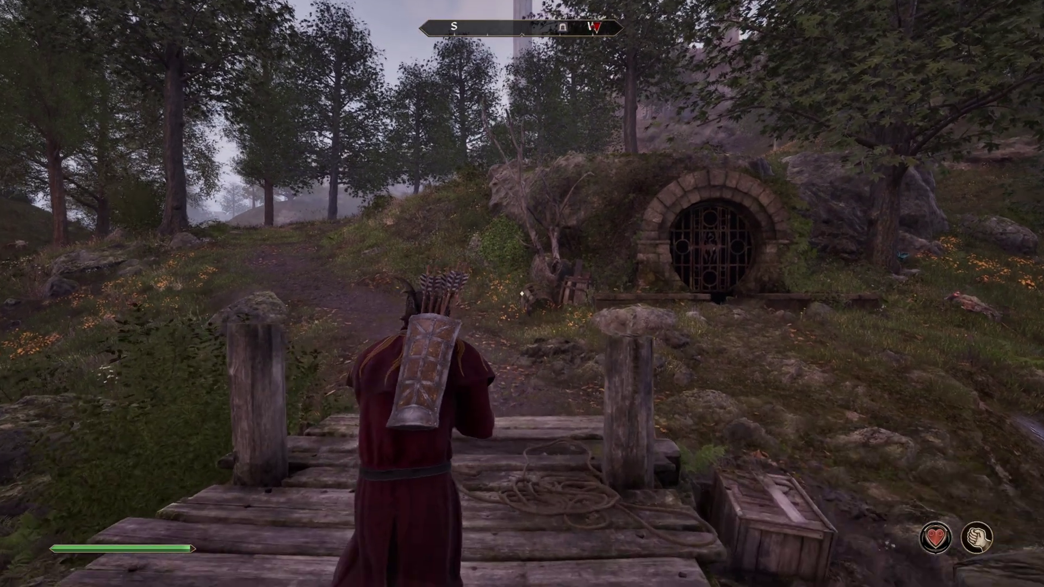
Walk toward the Imperial Prison Sewer, kill a mud crab with the Steel Shortsword, then explore.
{"action": "key", "text": "w"}
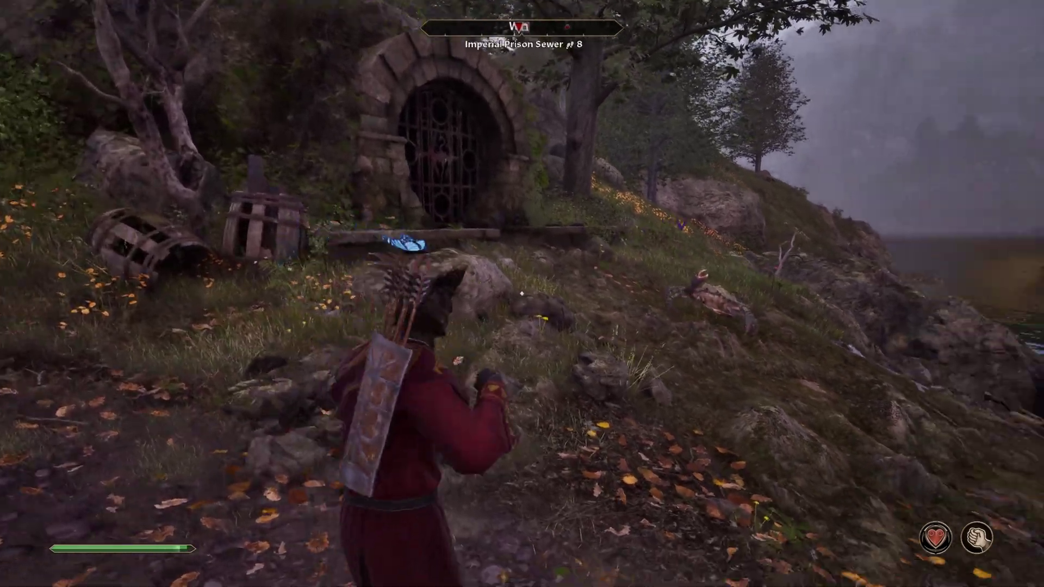
{"action": "key", "text": "w"}
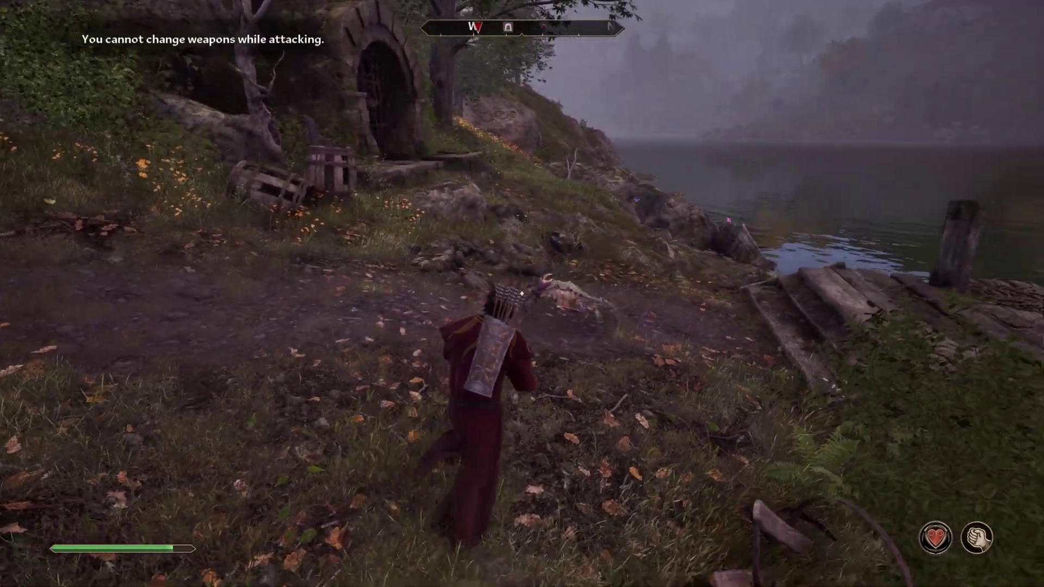
{"action": "key", "text": "w"}
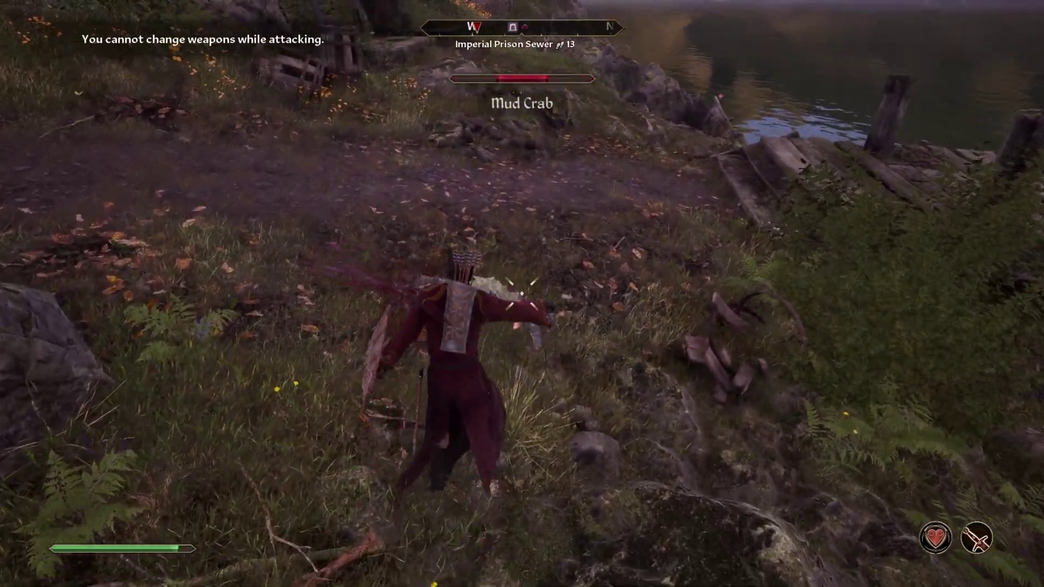
{"action": "key", "text": "w"}
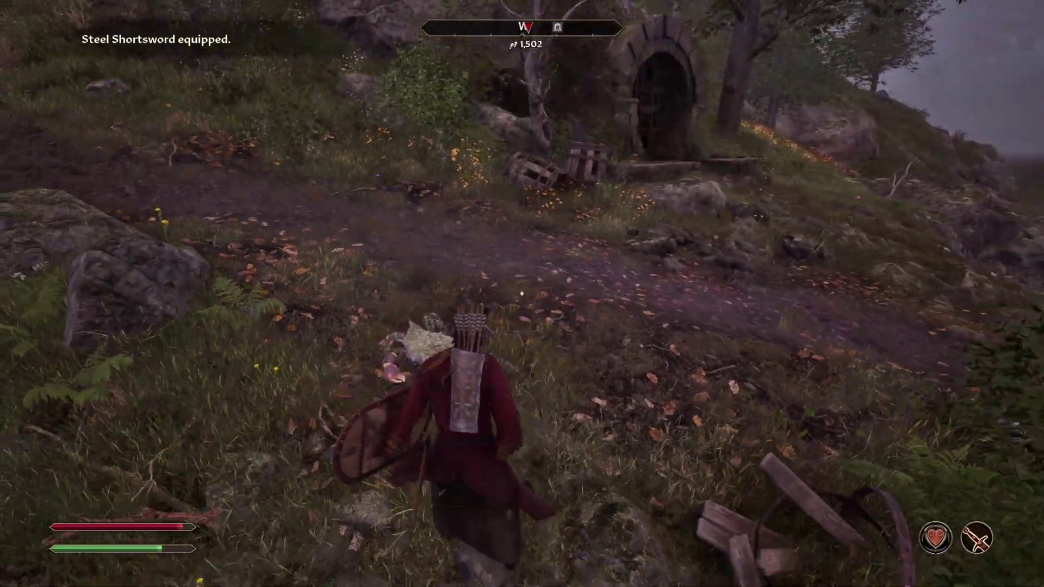
{"action": "key", "text": "w"}
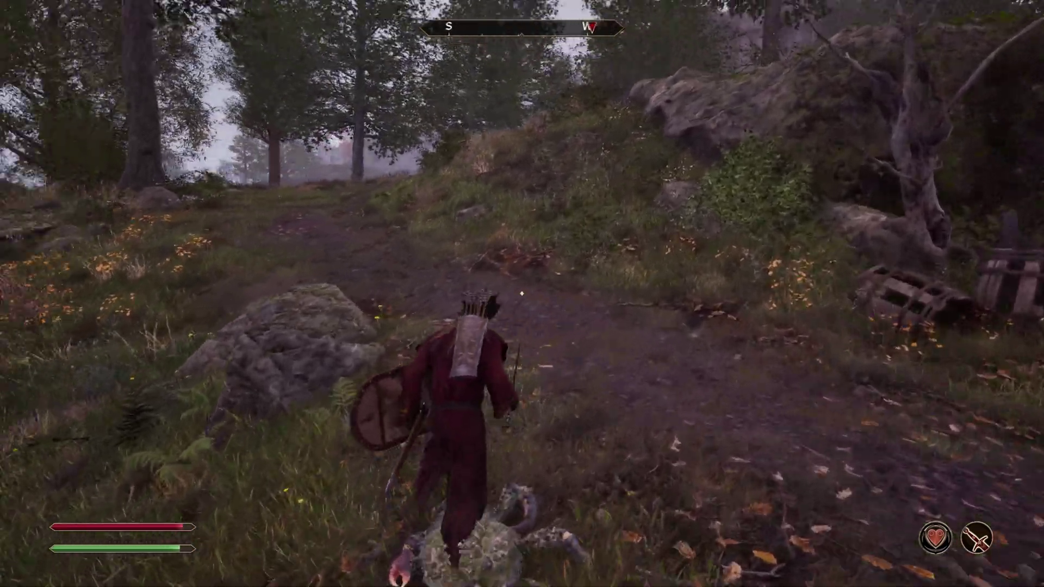
{"action": "key", "text": "w"}
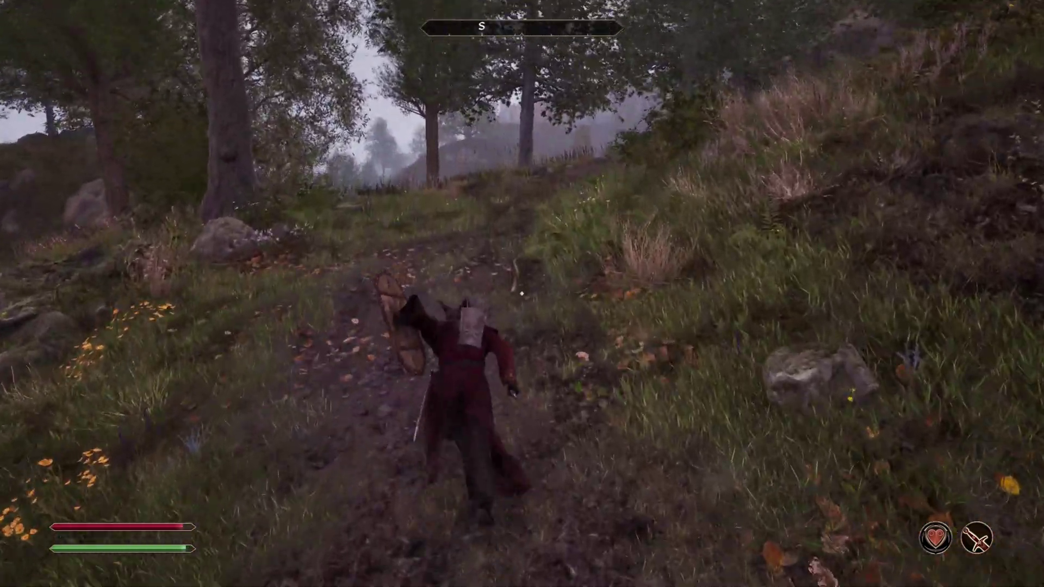
{"action": "key", "text": "w"}
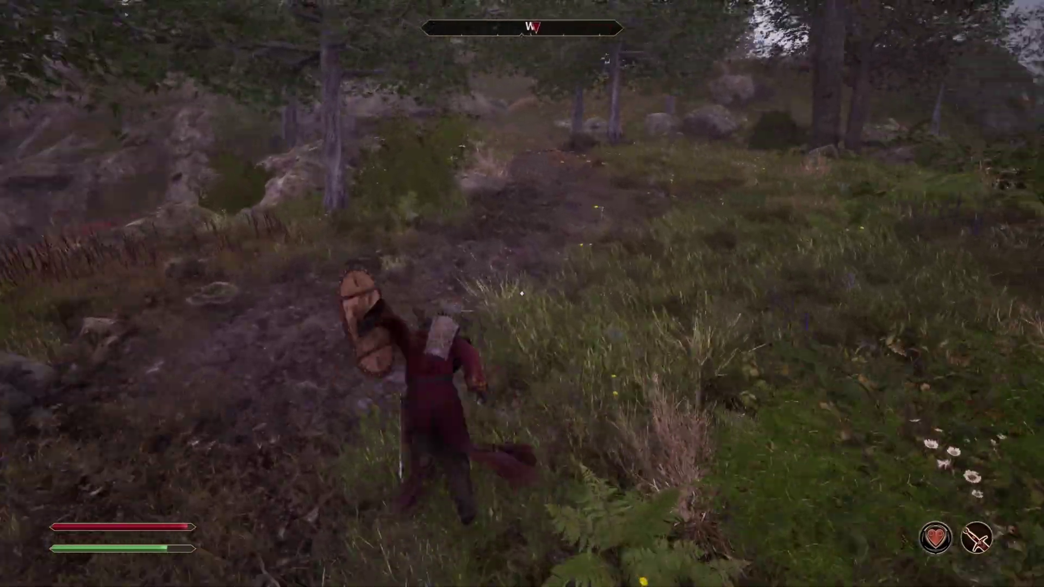
{"action": "key", "text": "w"}
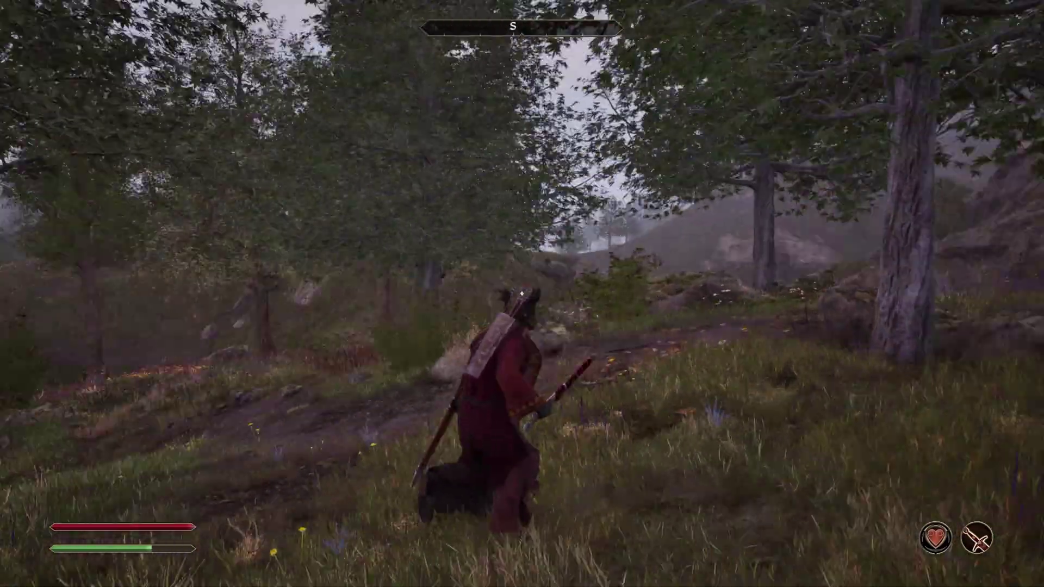